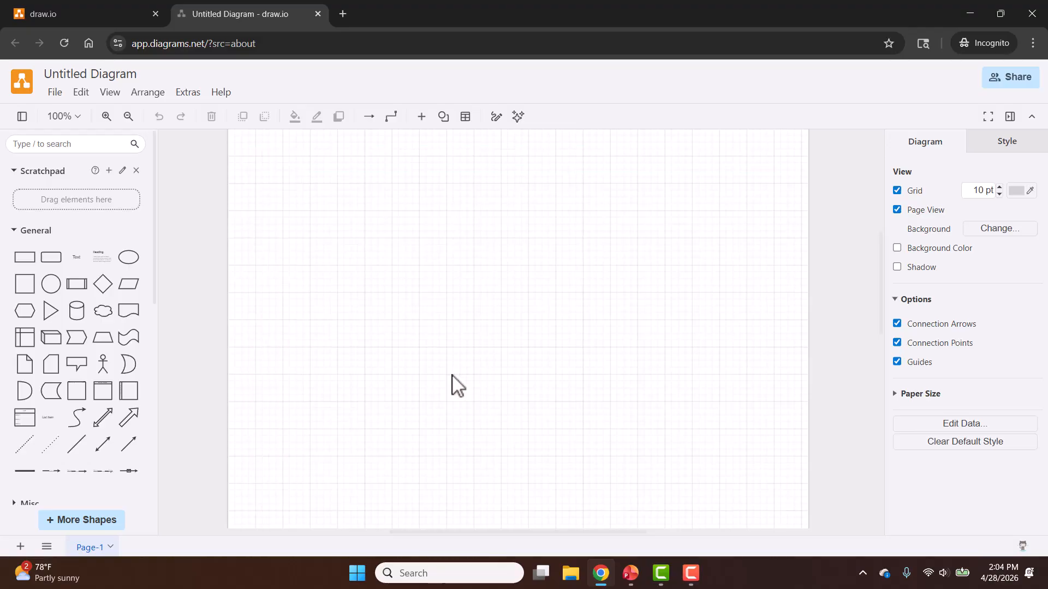
# Collapse the General shapes and examine the tables and relationship connectors in the Entity Relation shape library
pyautogui.moveTo(77, 371)
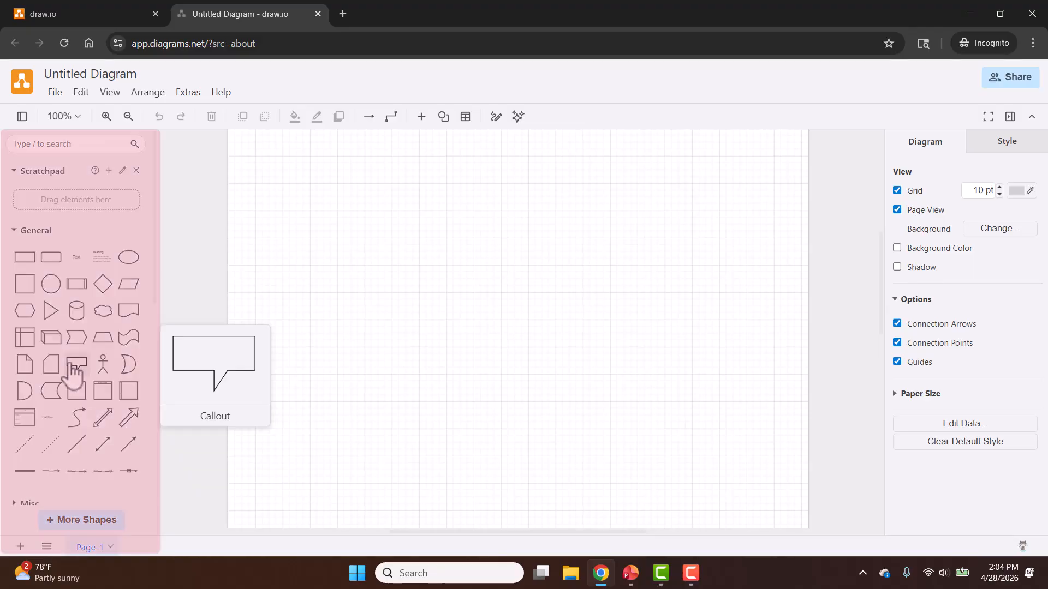
pyautogui.moveTo(73, 310)
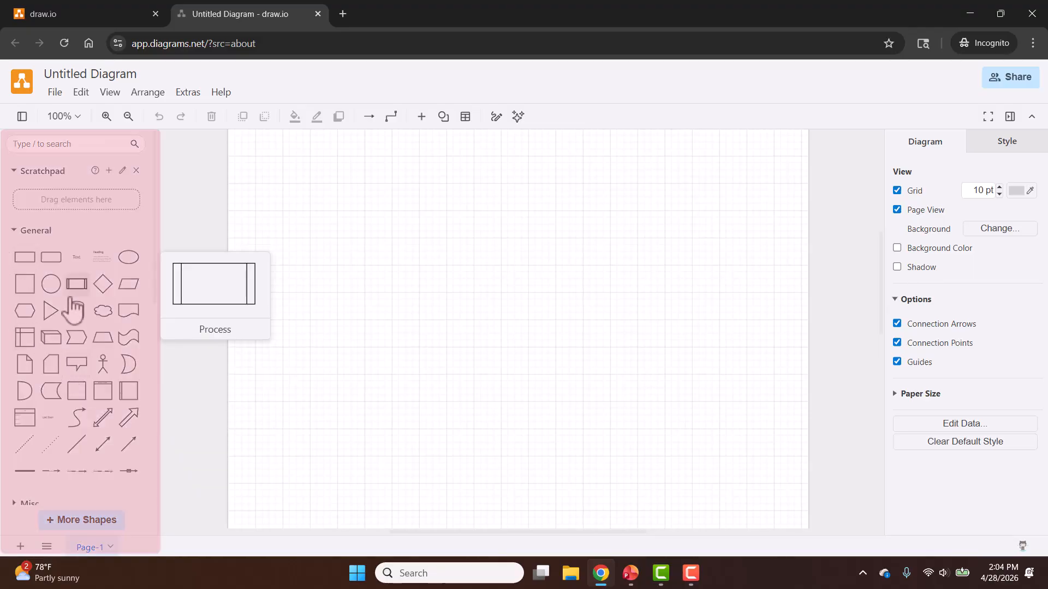
pyautogui.click(16, 234)
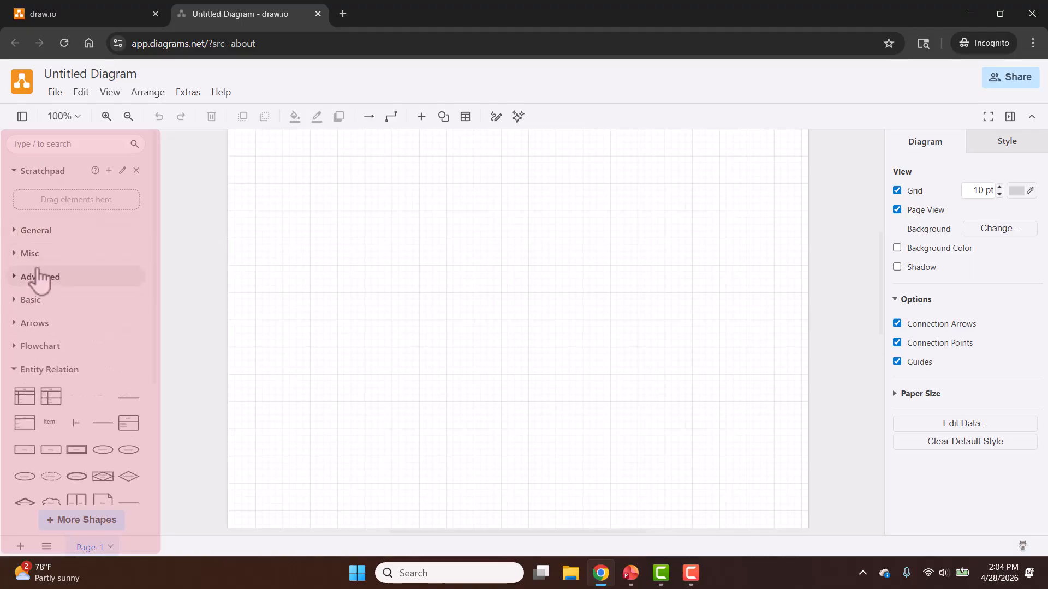
pyautogui.click(49, 371)
pyautogui.click(49, 372)
pyautogui.scroll(-1, 52, 366)
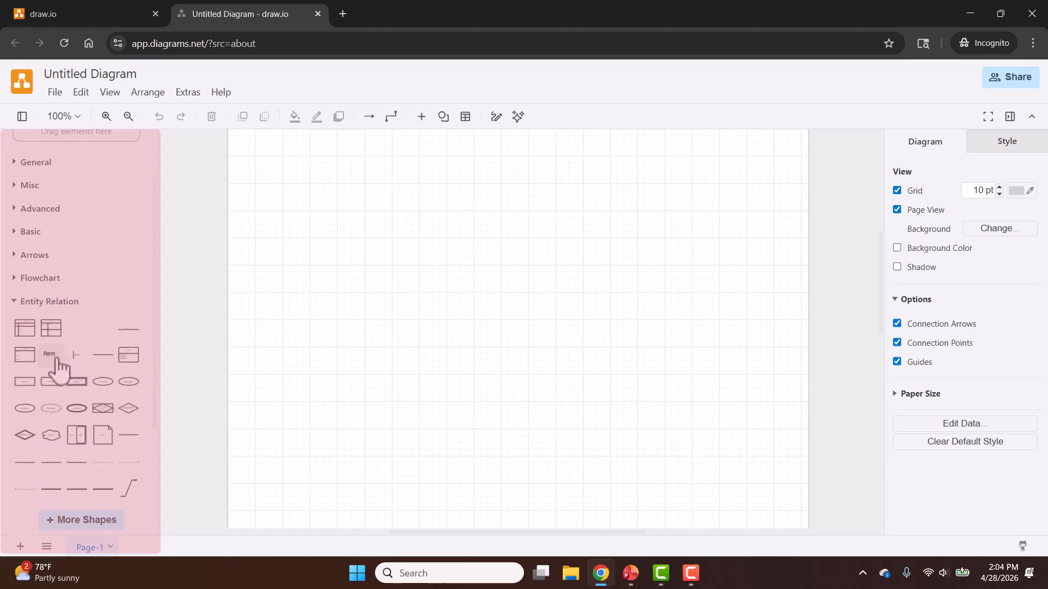
pyautogui.moveTo(27, 333)
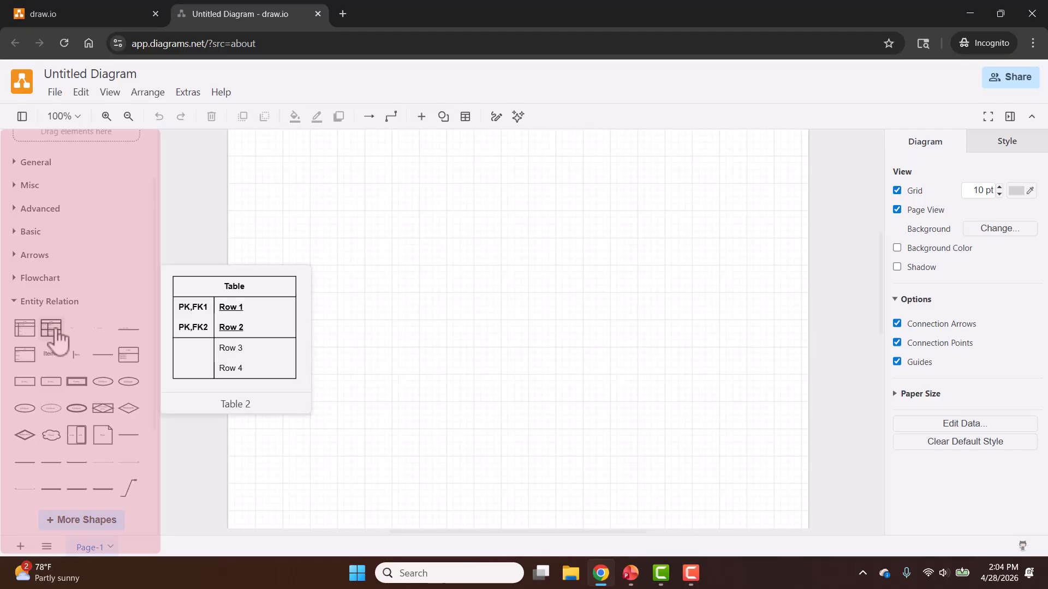
pyautogui.scroll(-2, 73, 404)
pyautogui.moveTo(77, 418)
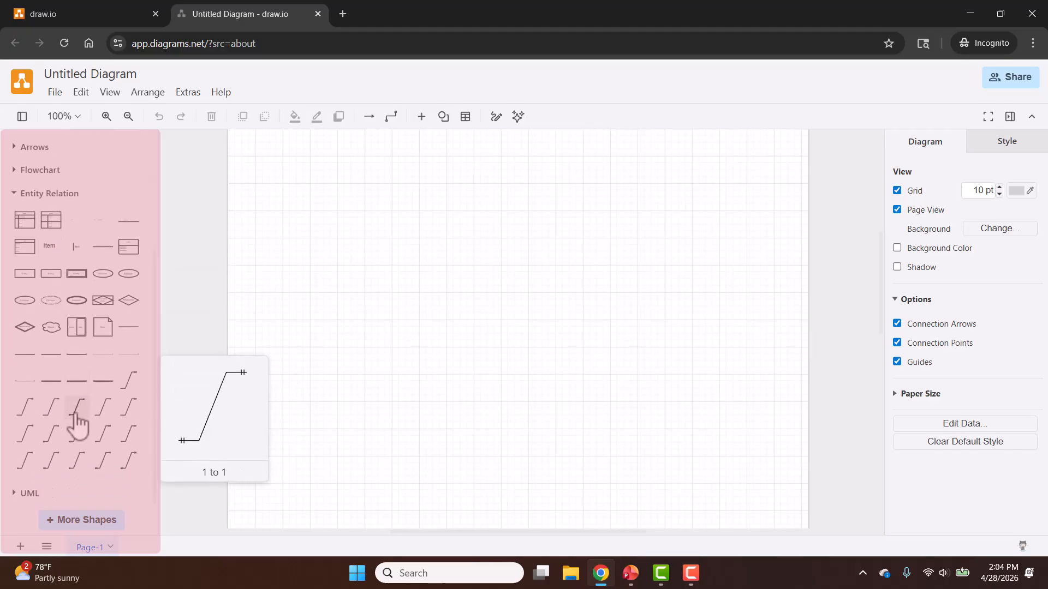
pyautogui.moveTo(77, 445)
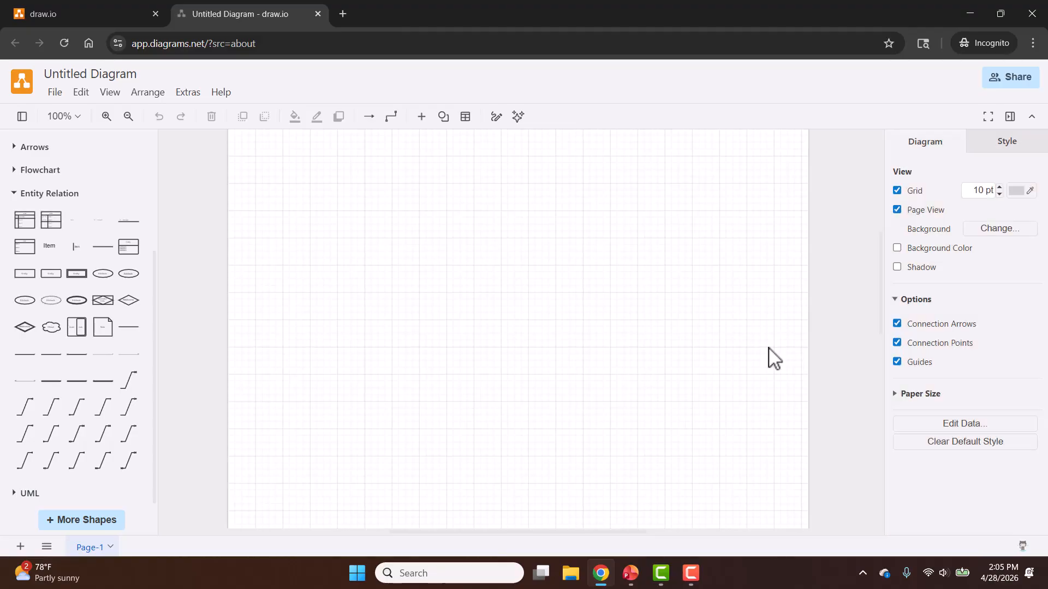
pyautogui.click(55, 93)
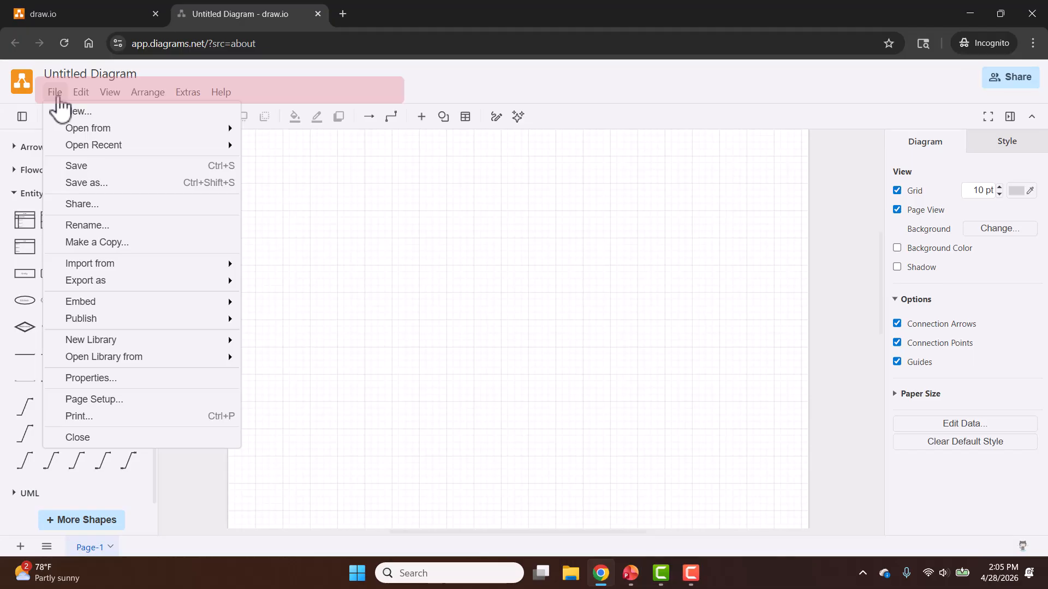
pyautogui.moveTo(122, 282)
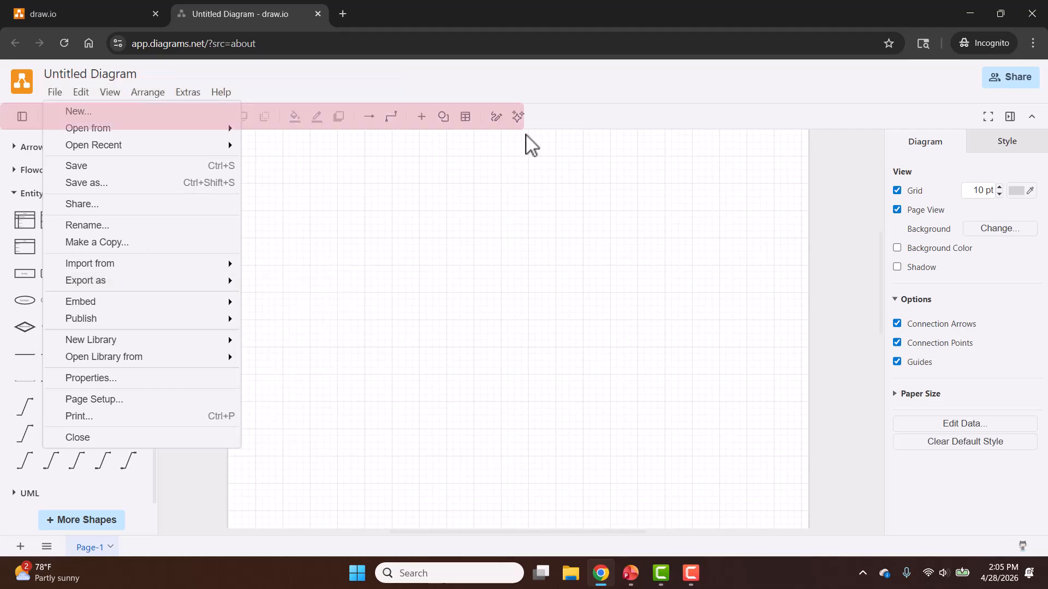
pyautogui.click(573, 129)
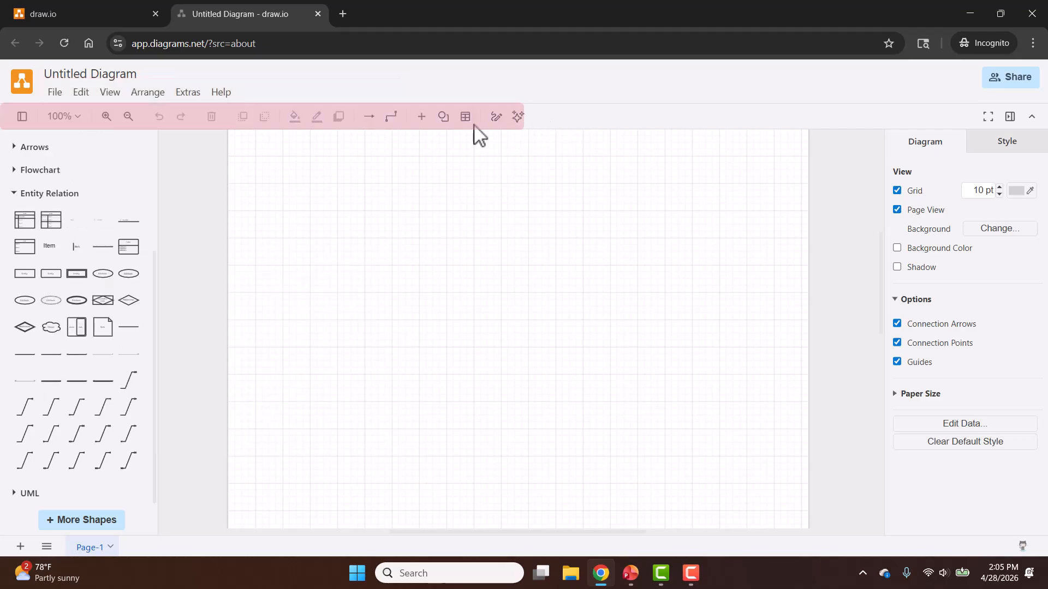
pyautogui.click(445, 118)
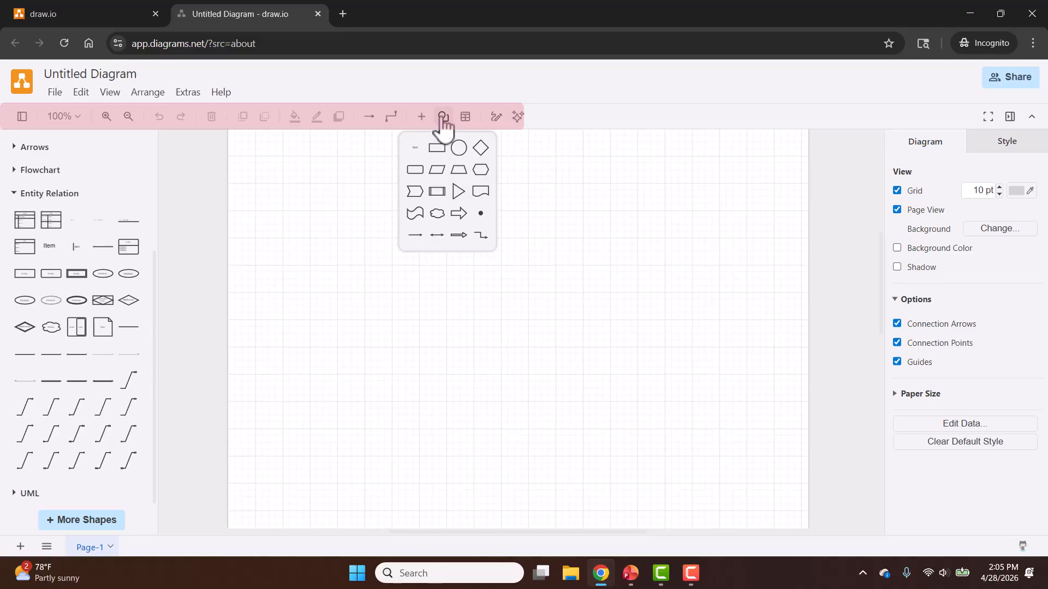
pyautogui.click(466, 118)
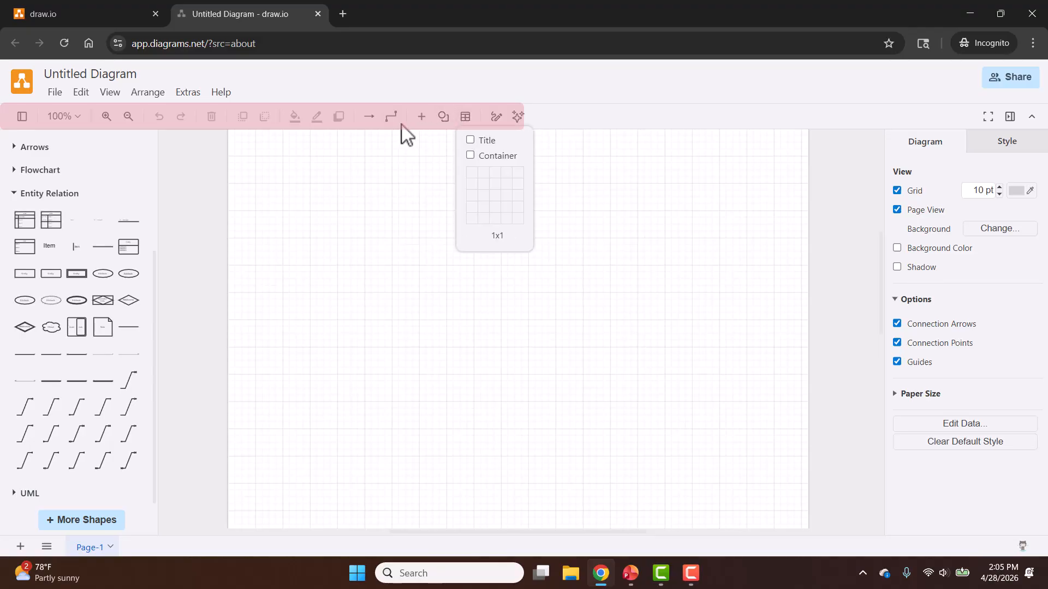
pyautogui.click(372, 117)
pyautogui.click(392, 117)
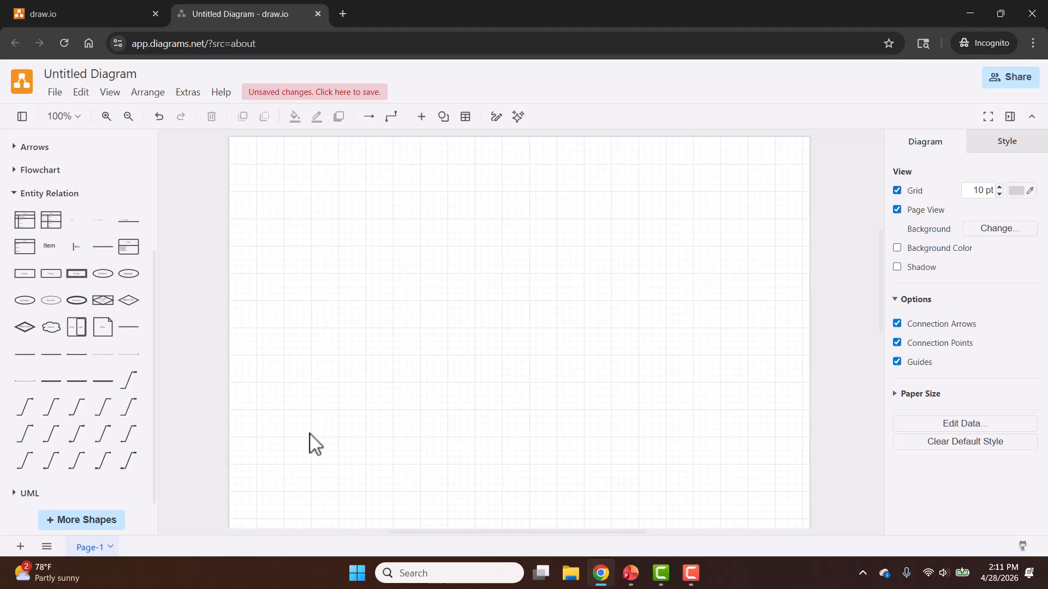
# Place an Entity Relation table with a single primary key on the page and a Table 2 shape beside it
pyautogui.moveTo(26, 228)
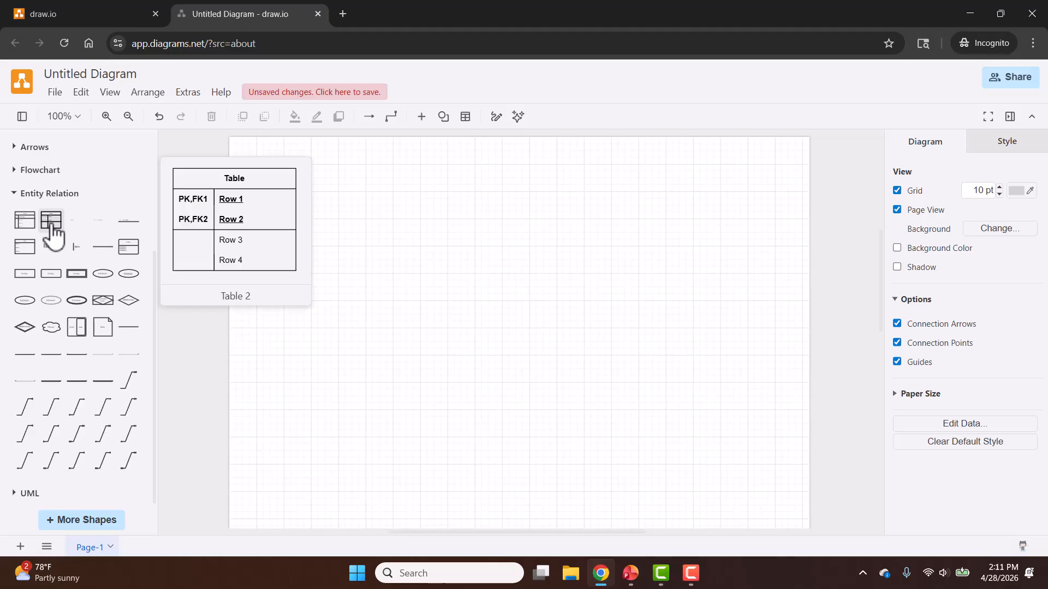
pyautogui.moveTo(24, 234); pyautogui.dragTo(292, 216)
pyautogui.moveTo(64, 230); pyautogui.dragTo(525, 225)
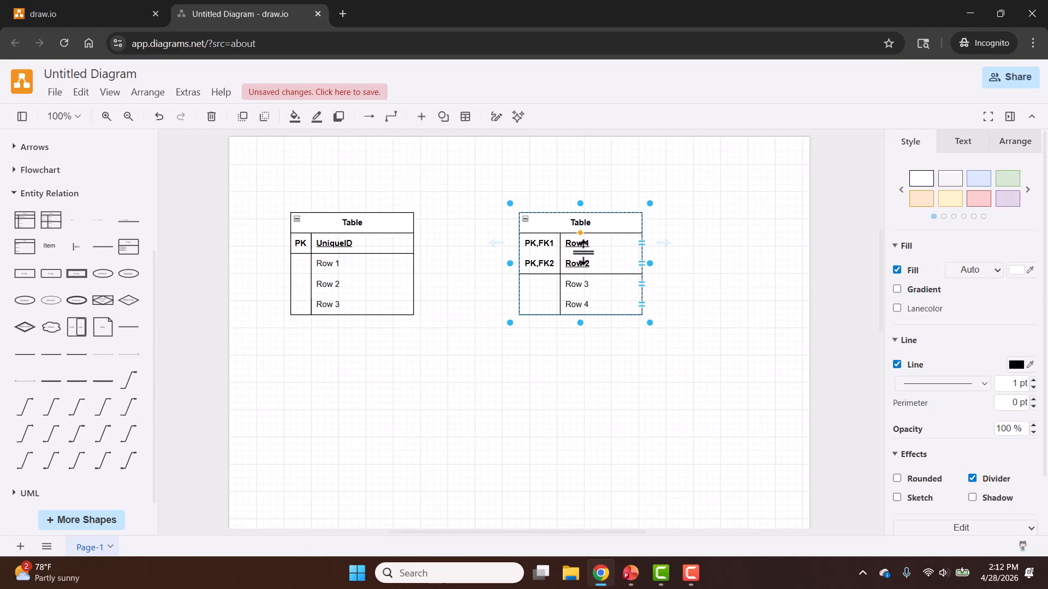
# Title the single-key table Student, name its primary key studentID, and name the remaining rows firstName, LastName and email
pyautogui.doubleClick(354, 222)
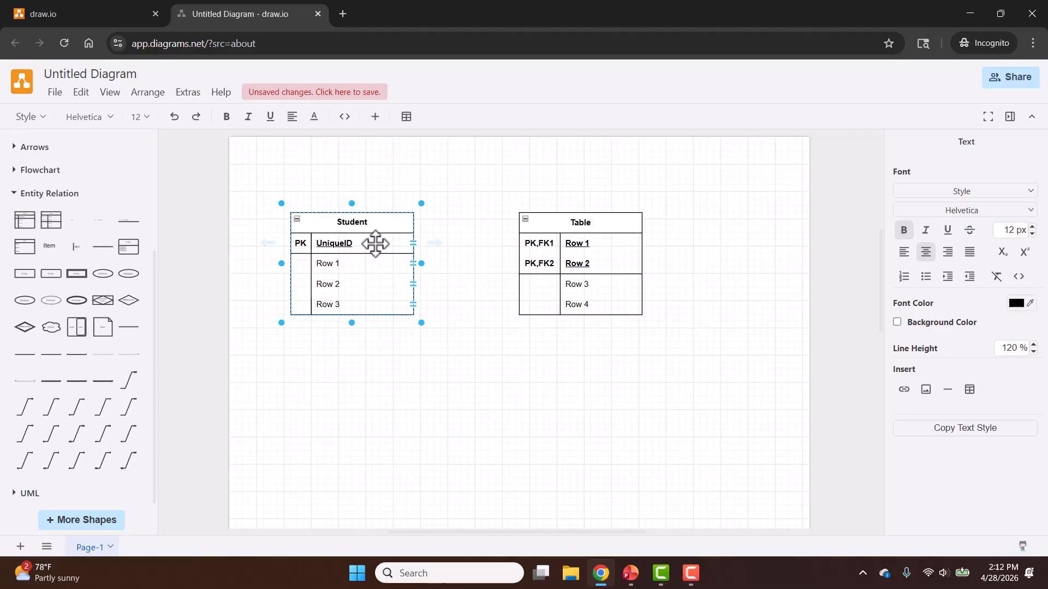
pyautogui.doubleClick(335, 244)
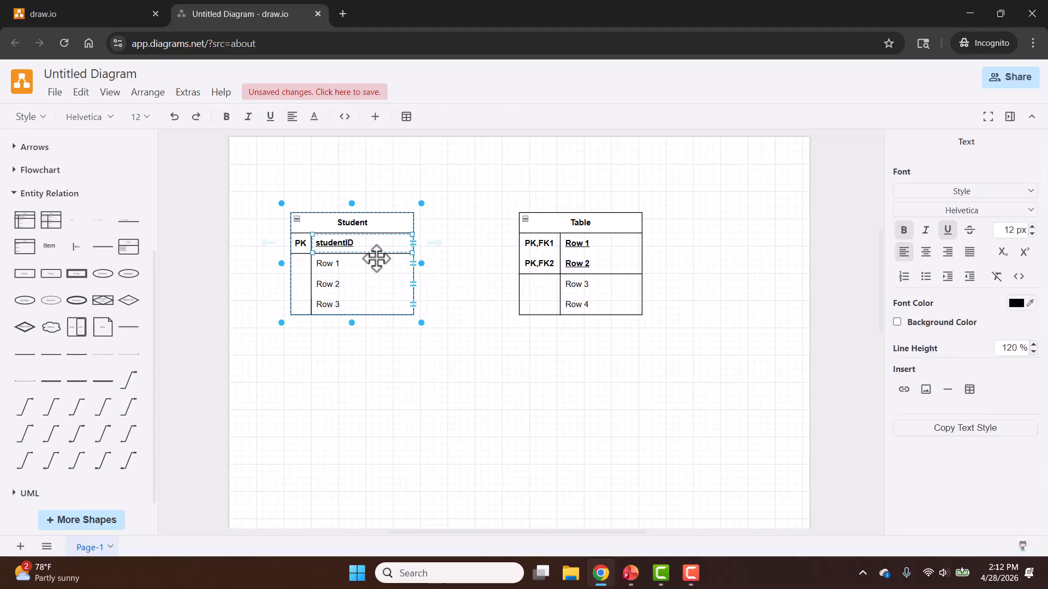
pyautogui.doubleClick(323, 263)
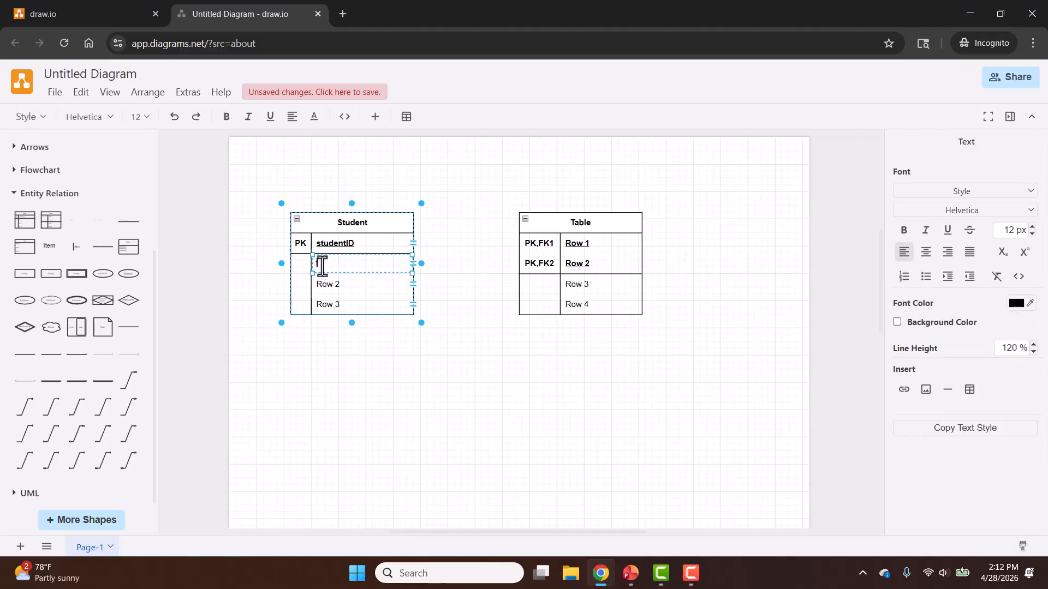
pyautogui.write('firstName')
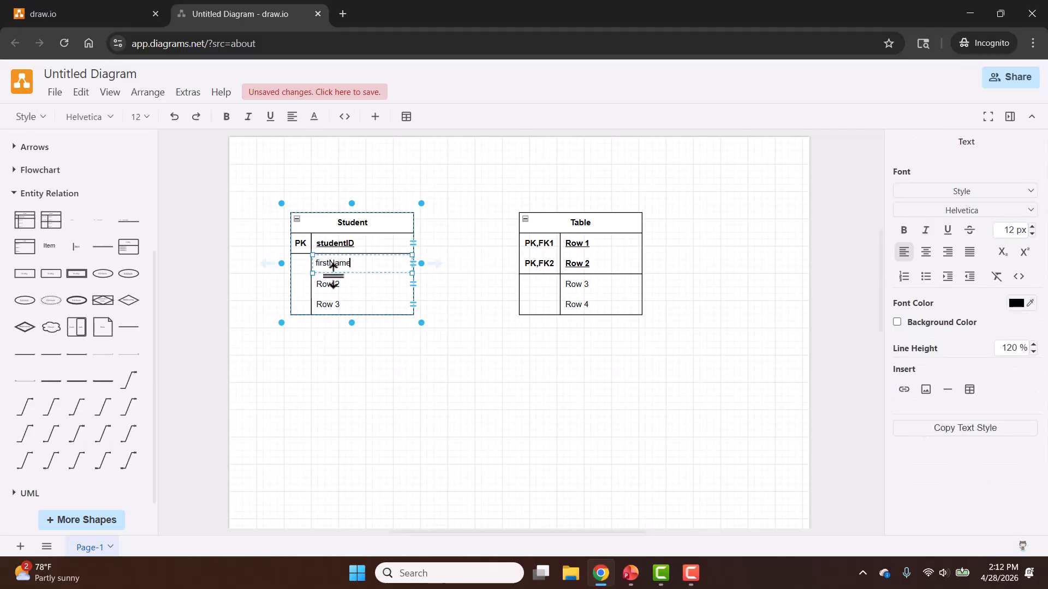
pyautogui.doubleClick(328, 284)
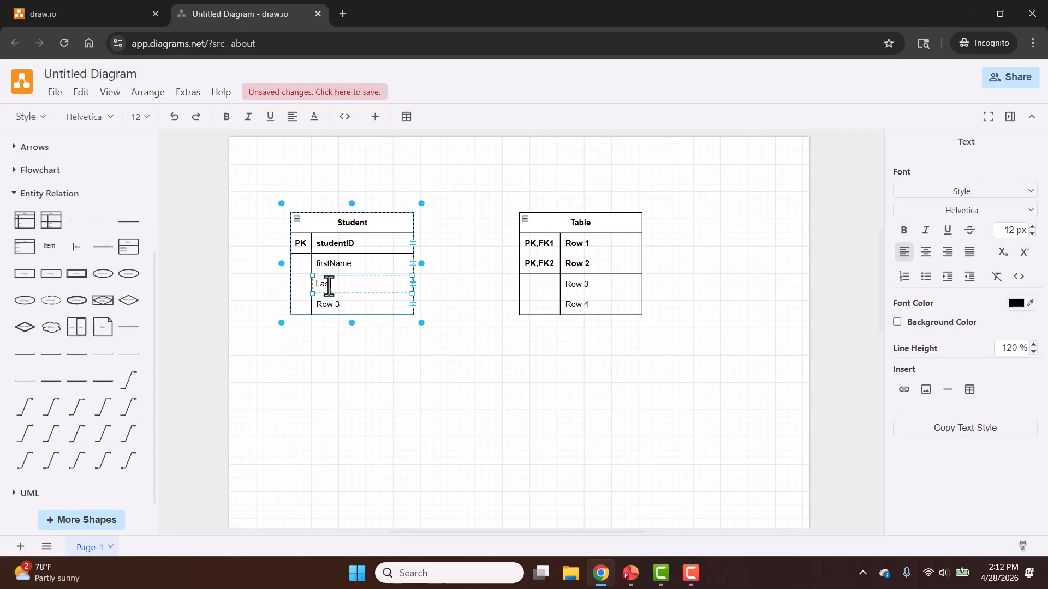
pyautogui.doubleClick(328, 304)
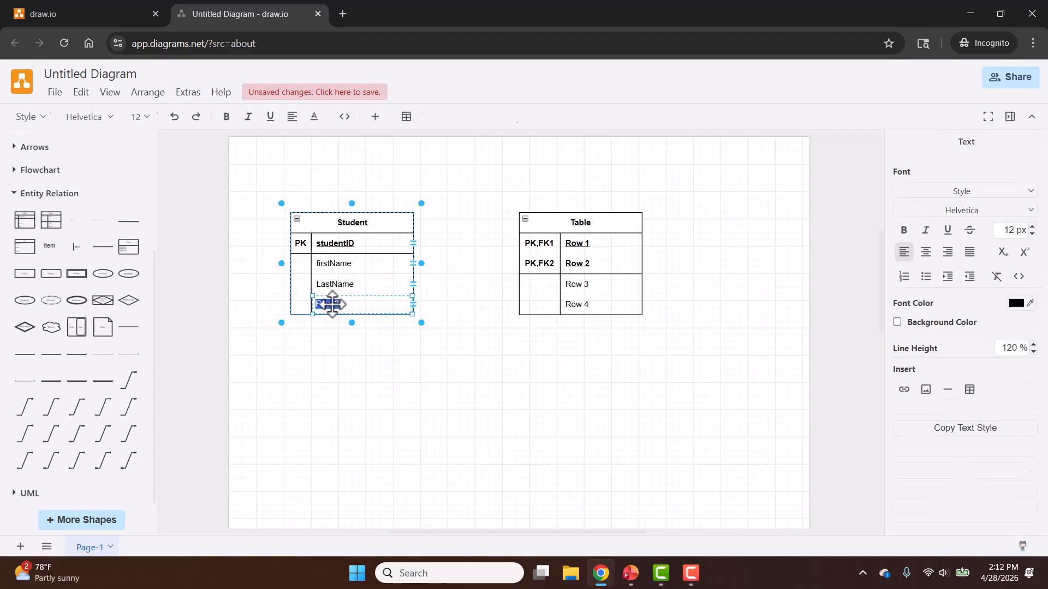
pyautogui.click(356, 367)
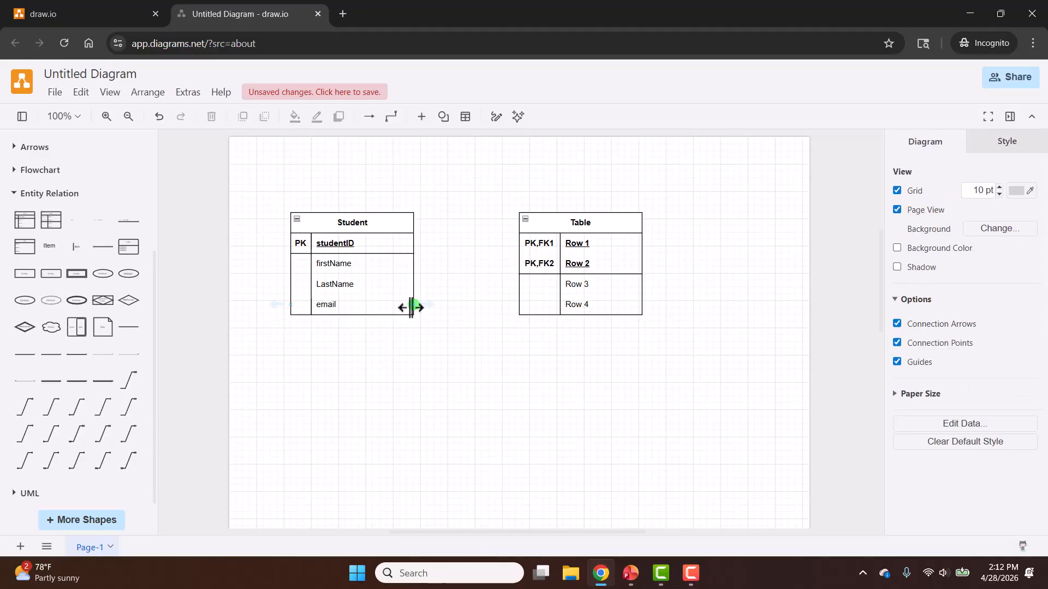
# Add a row below email in the Student table and name it phone
pyautogui.moveTo(427, 309)
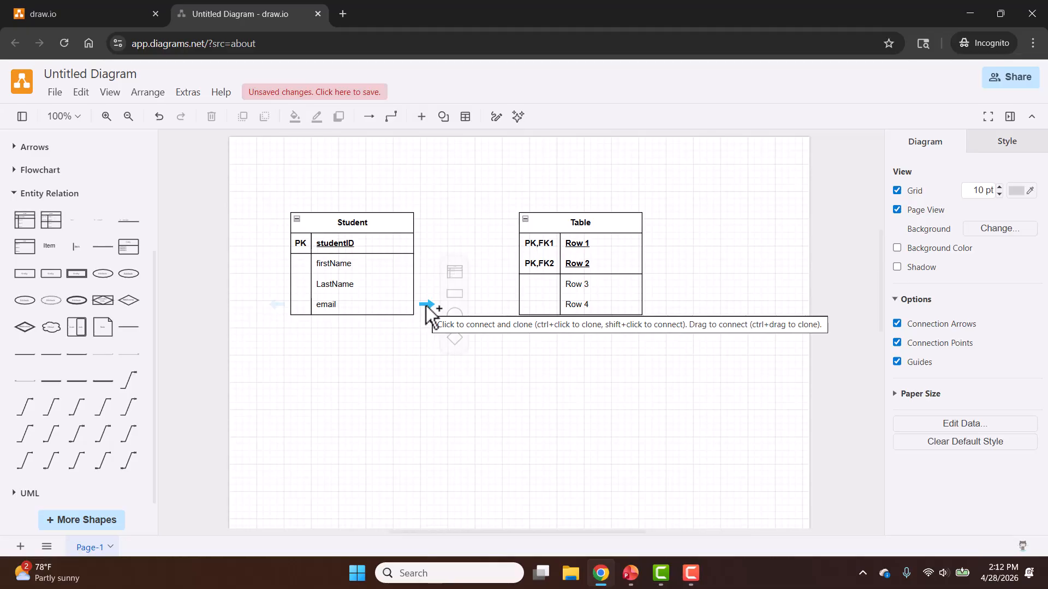
pyautogui.click(427, 309)
pyautogui.doubleClick(350, 326)
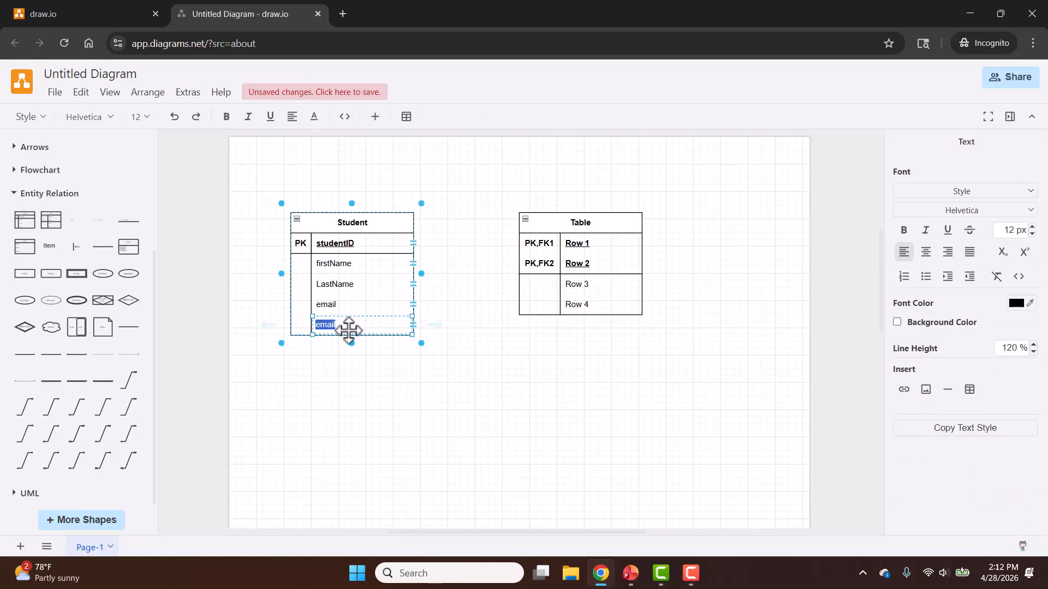
pyautogui.write('phone')
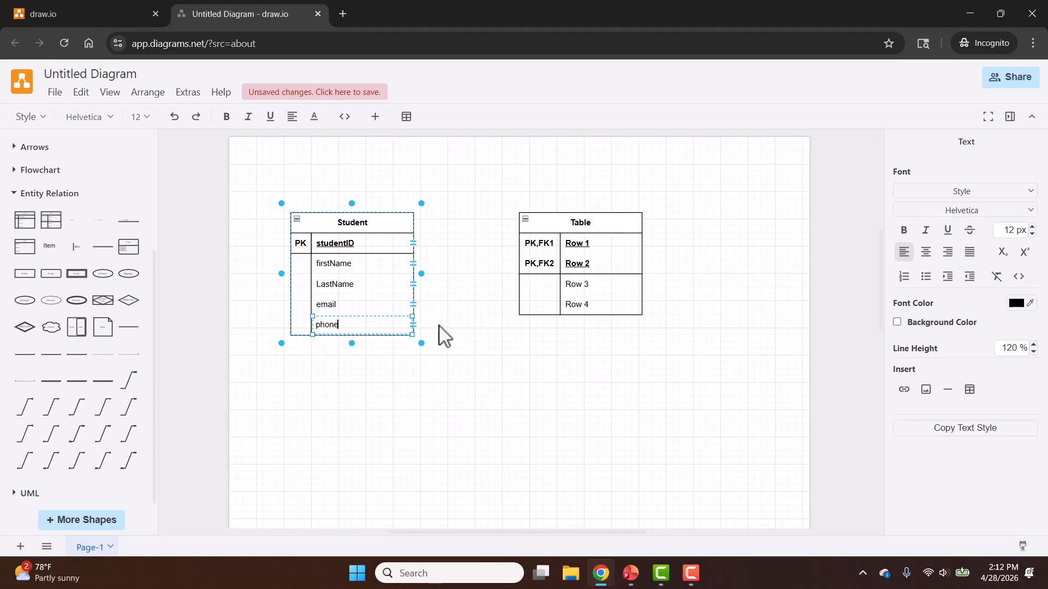
pyautogui.click(403, 374)
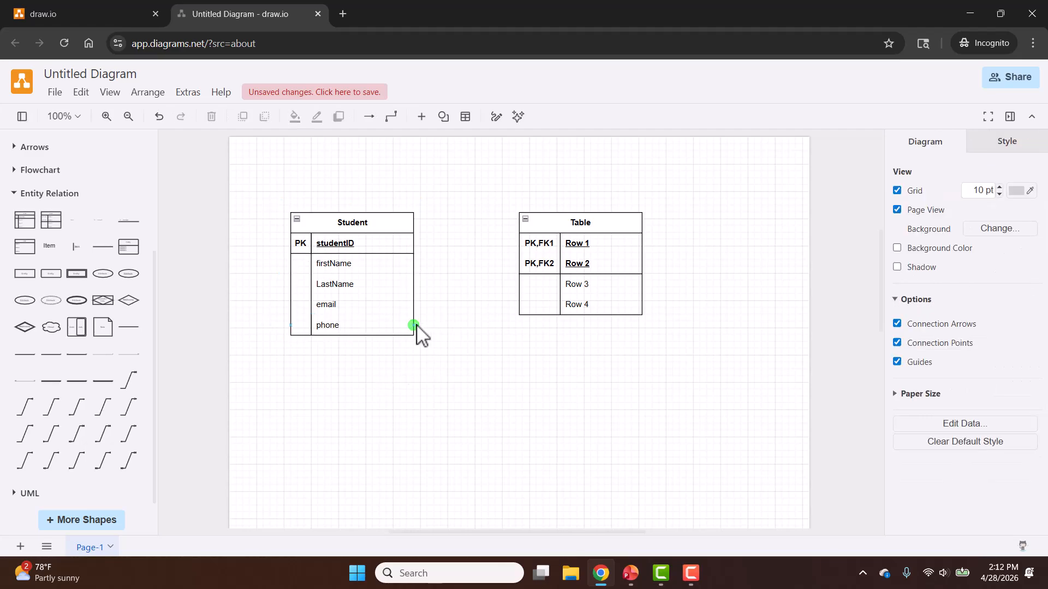
# Add a deptID row below phone in the Student table and mark it as FK
pyautogui.click(429, 327)
pyautogui.doubleClick(350, 346)
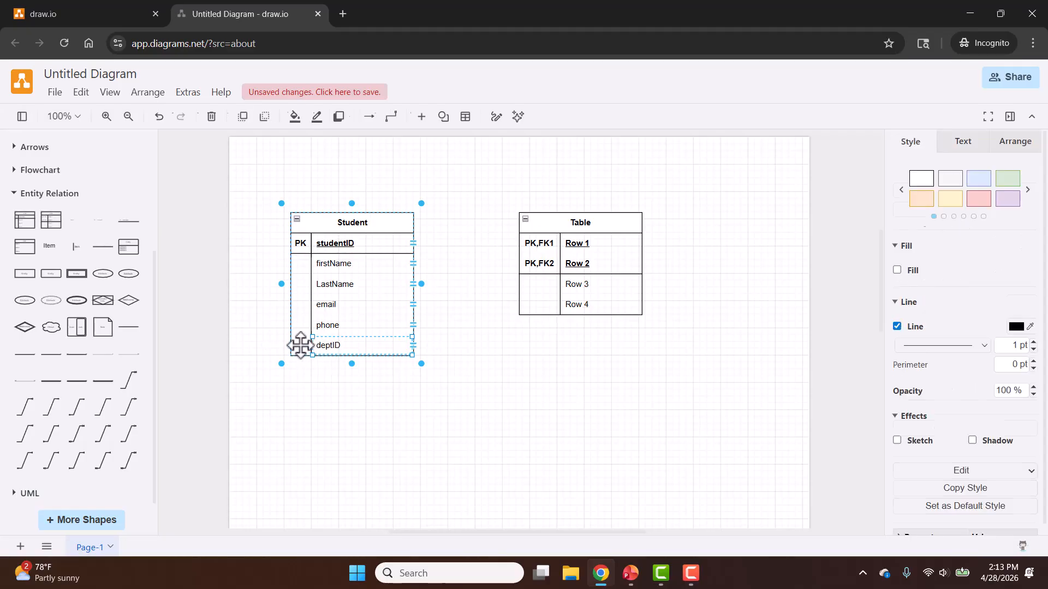
pyautogui.click(302, 350)
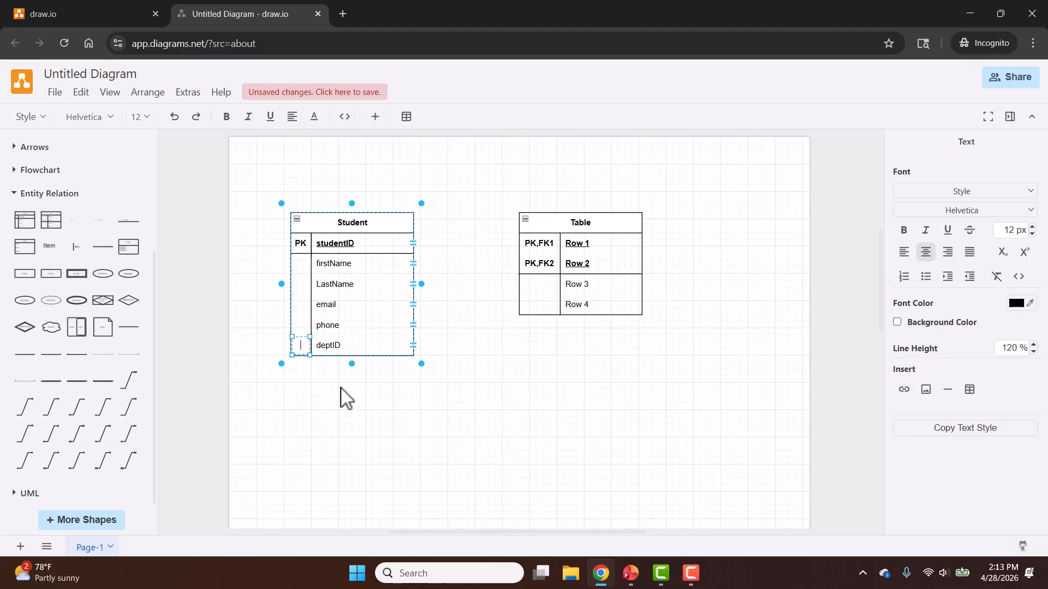
pyautogui.click(307, 377)
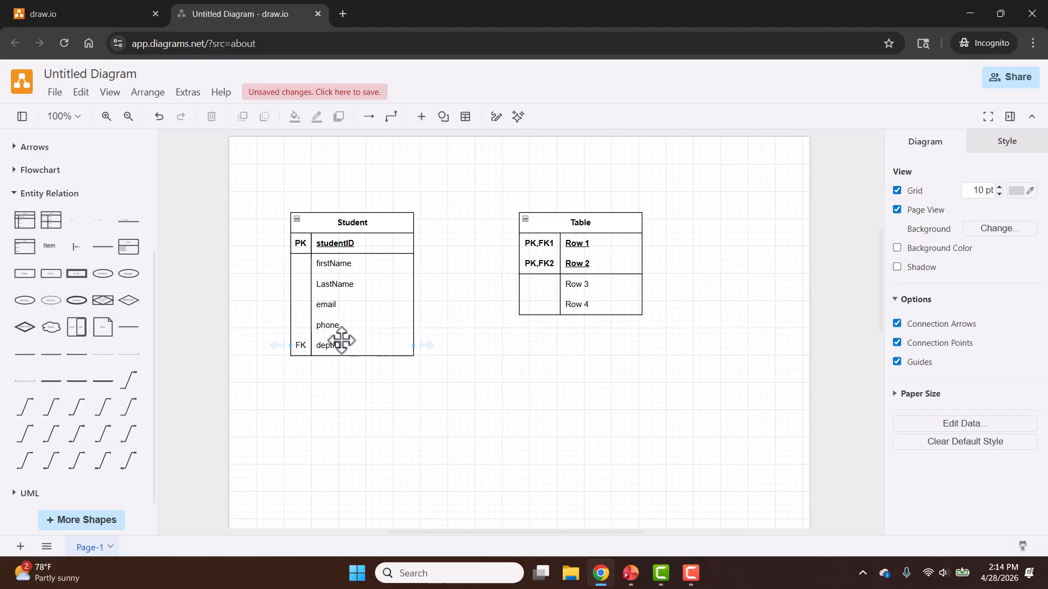
# Make the firstName, LastName and email attributes of the Student table bold
pyautogui.click(341, 268)
pyautogui.click(340, 265)
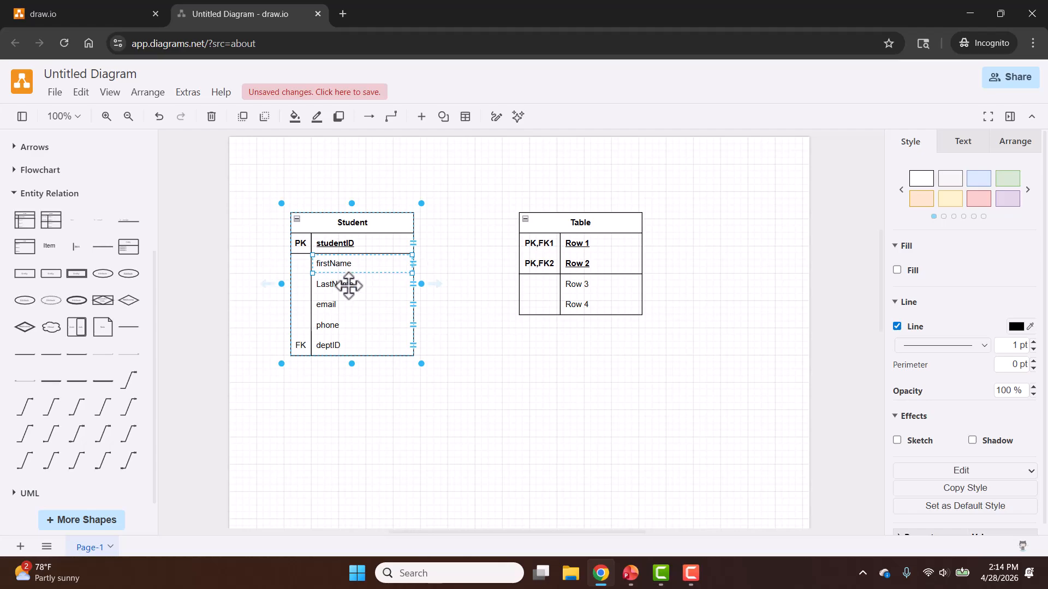
pyautogui.keyDown('shift'); pyautogui.click(346, 283); pyautogui.keyUp('shift')
pyautogui.keyDown('shift'); pyautogui.click(331, 306); pyautogui.keyUp('shift')
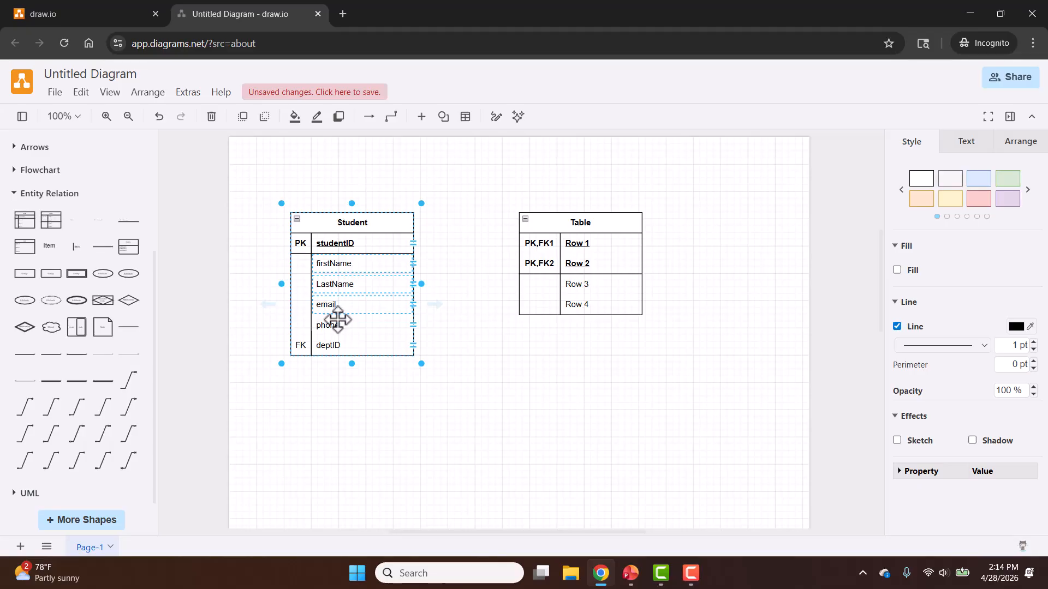
pyautogui.click(963, 143)
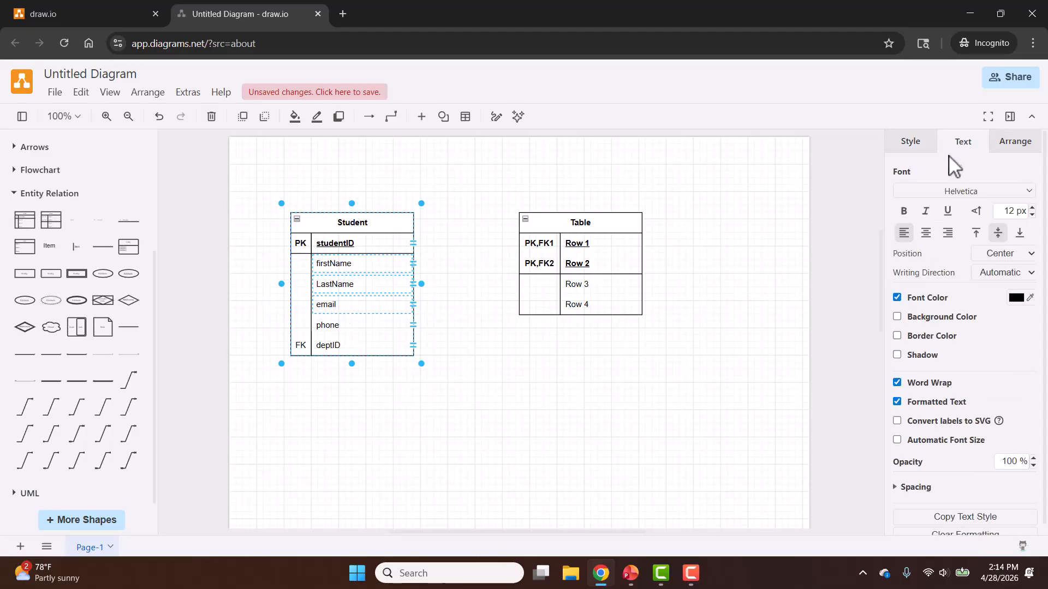
pyautogui.click(904, 216)
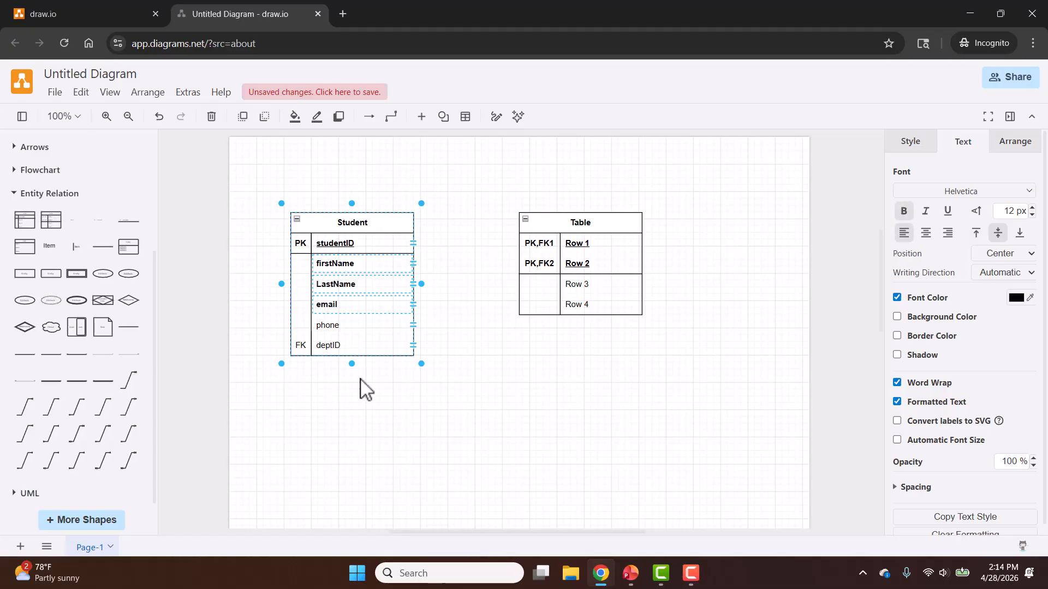
pyautogui.click(358, 394)
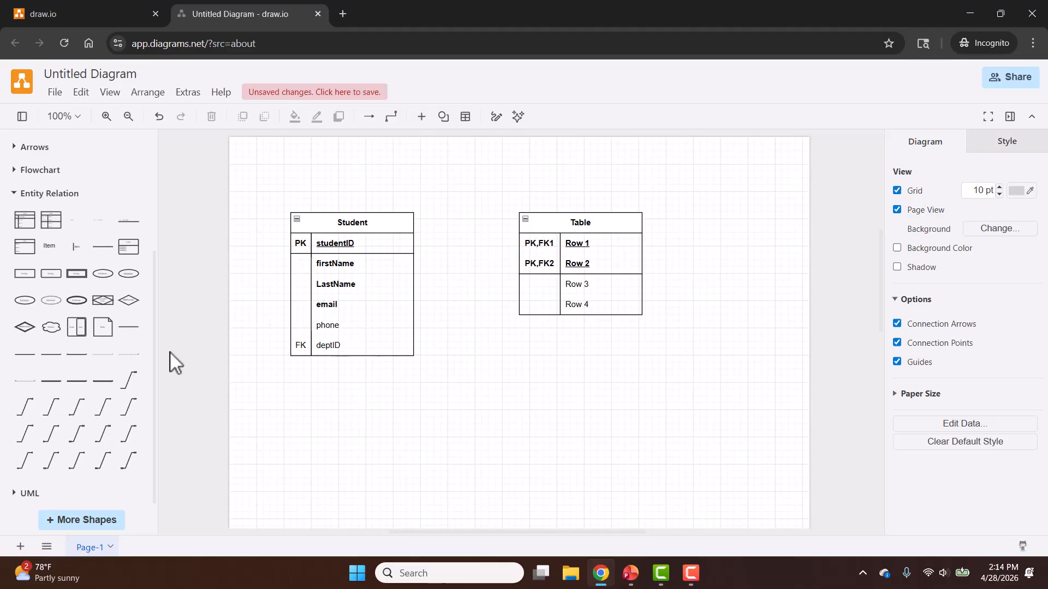
# Add a single-key table below the Student table, title it Department and name its primary key deptID
pyautogui.moveTo(24, 220); pyautogui.dragTo(295, 422)
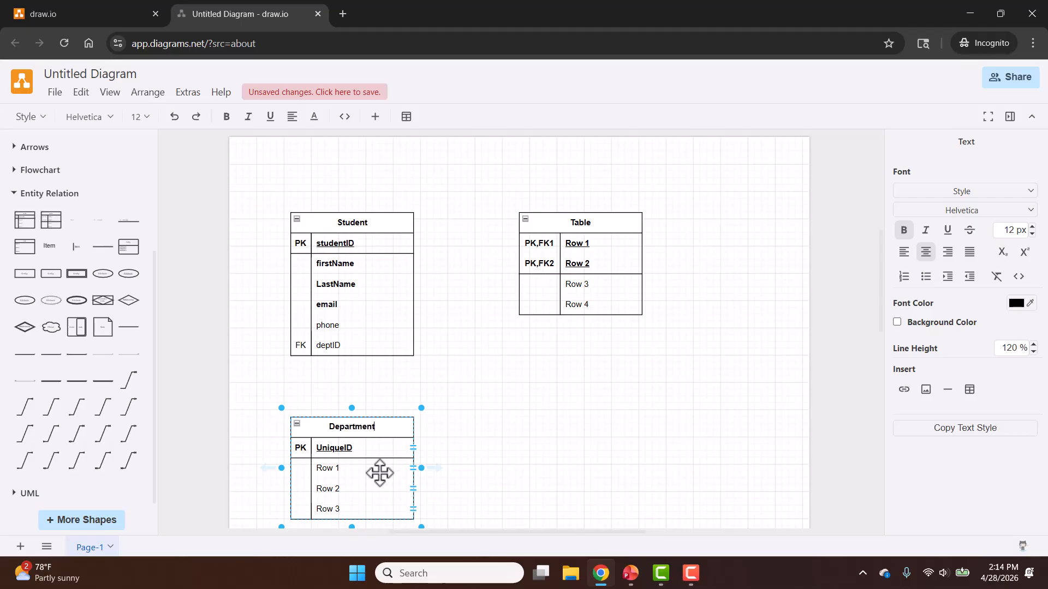
pyautogui.click(334, 448)
pyautogui.doubleClick(334, 447)
pyautogui.write('deptID')
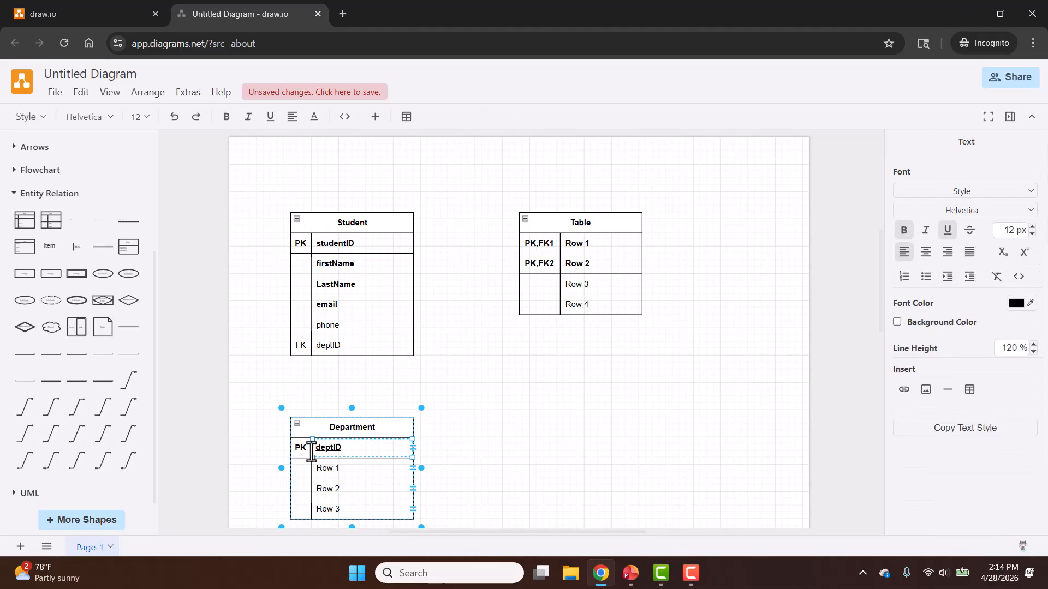
# Name the first non-key row of the Department table deptName and make it bold
pyautogui.click(328, 468)
pyautogui.doubleClick(326, 469)
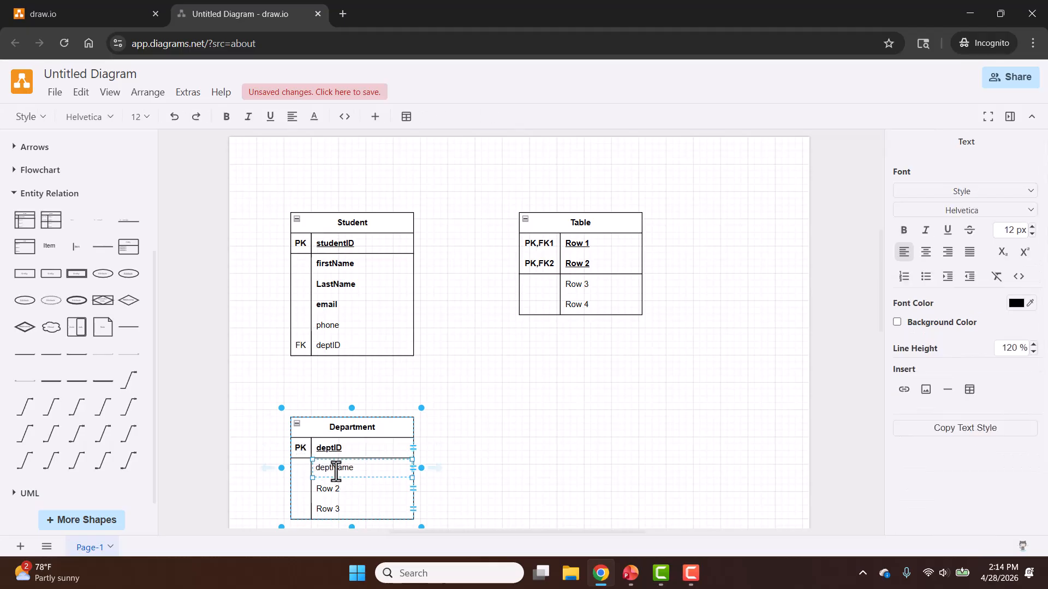
pyautogui.doubleClick(345, 470)
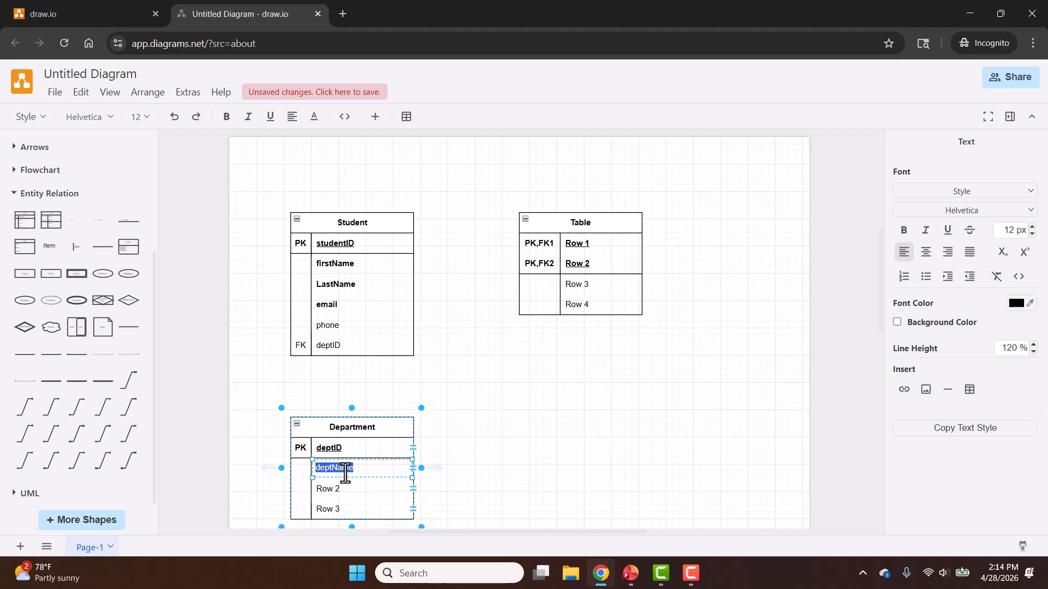
pyautogui.hotkey('ctrl', 'b')
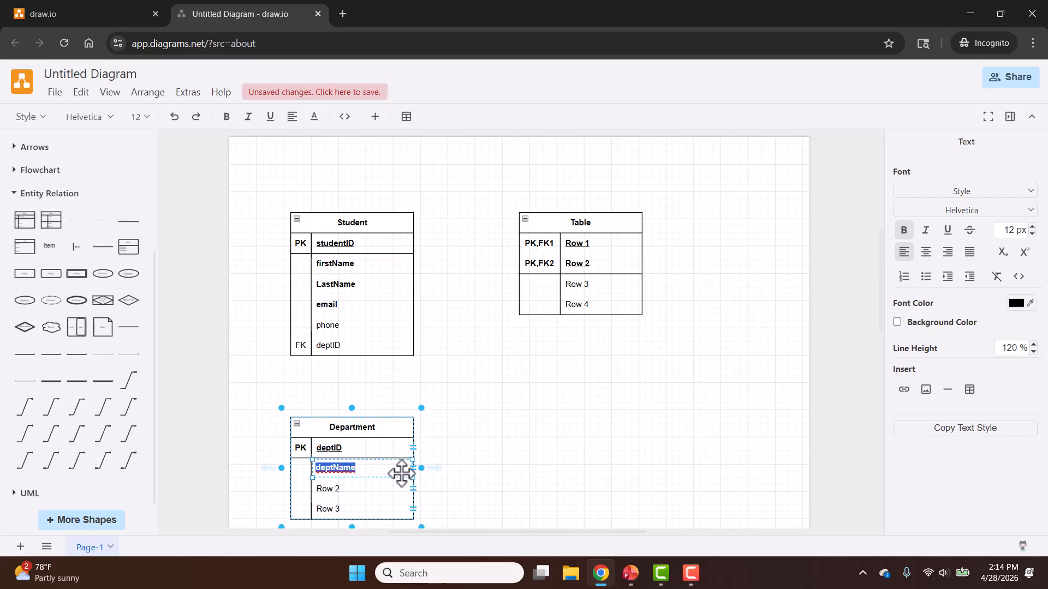
# Delete the unused Row 2 and Row 3 from the Department table
pyautogui.click(347, 491)
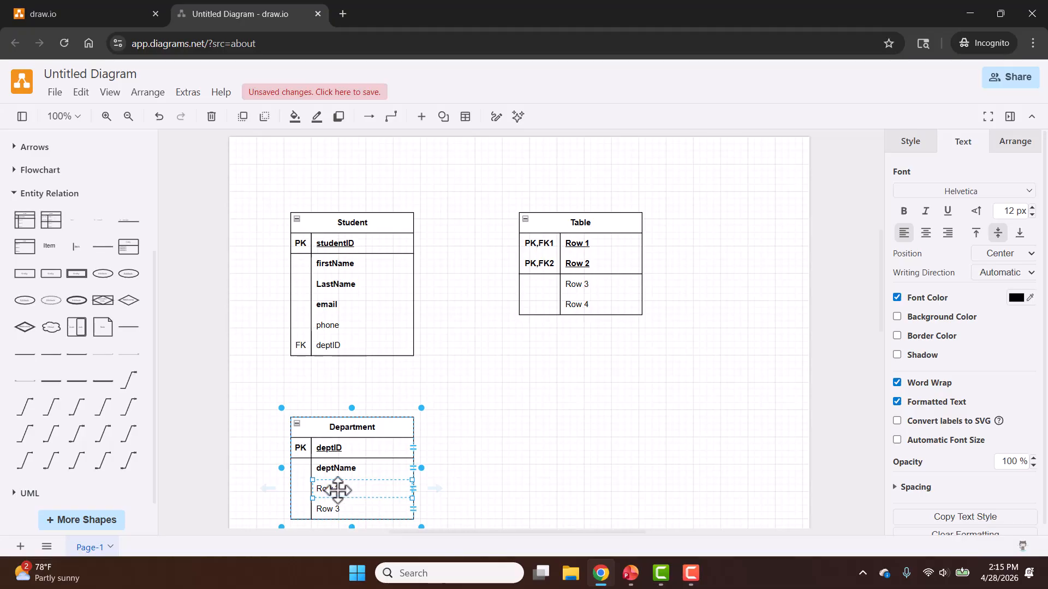
pyautogui.click(338, 489)
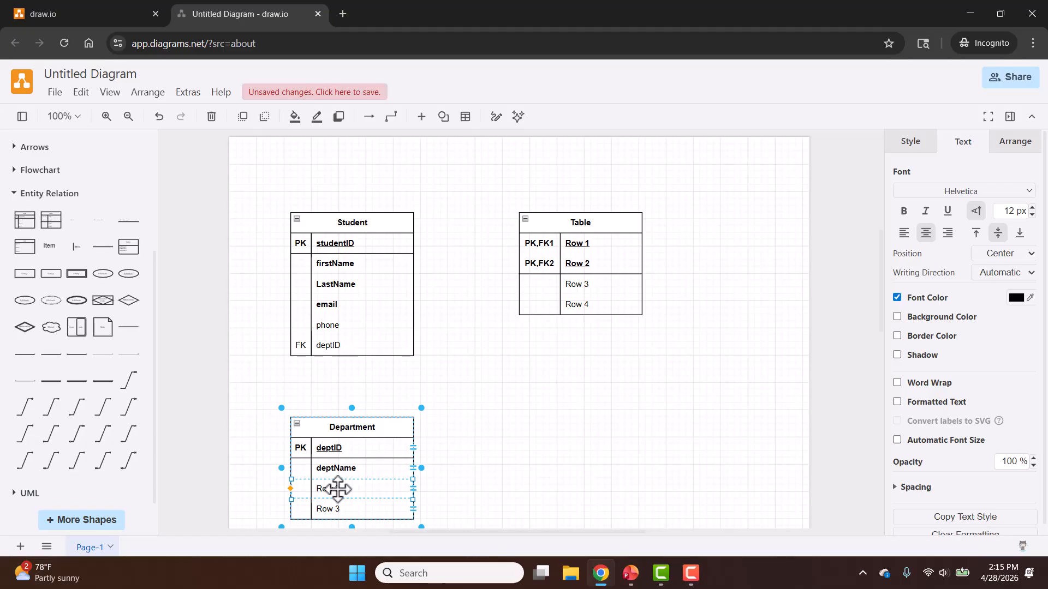
pyautogui.press('Delete')
pyautogui.click(338, 490)
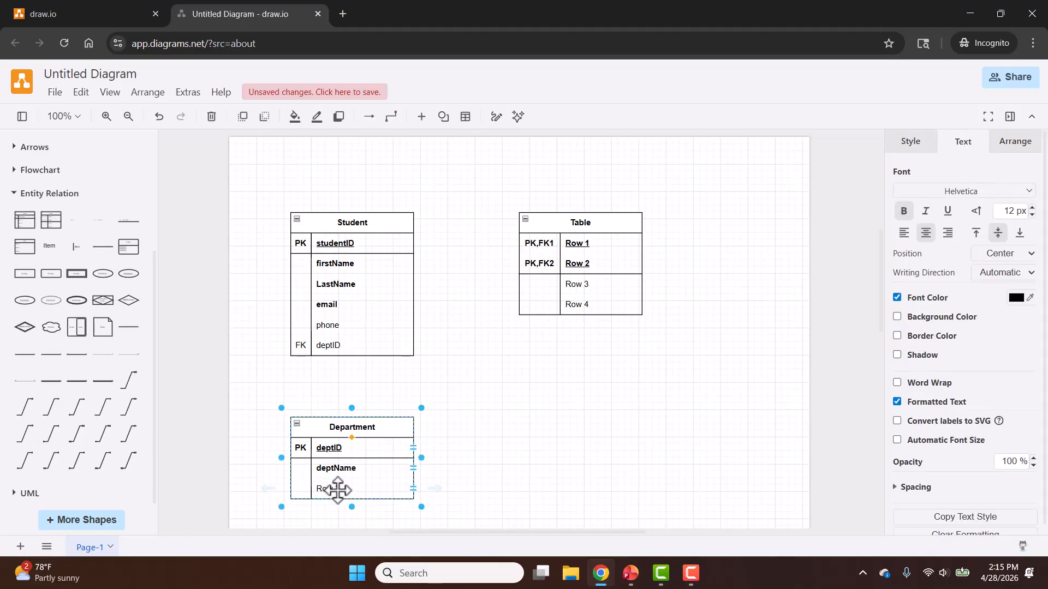
pyautogui.click(338, 490)
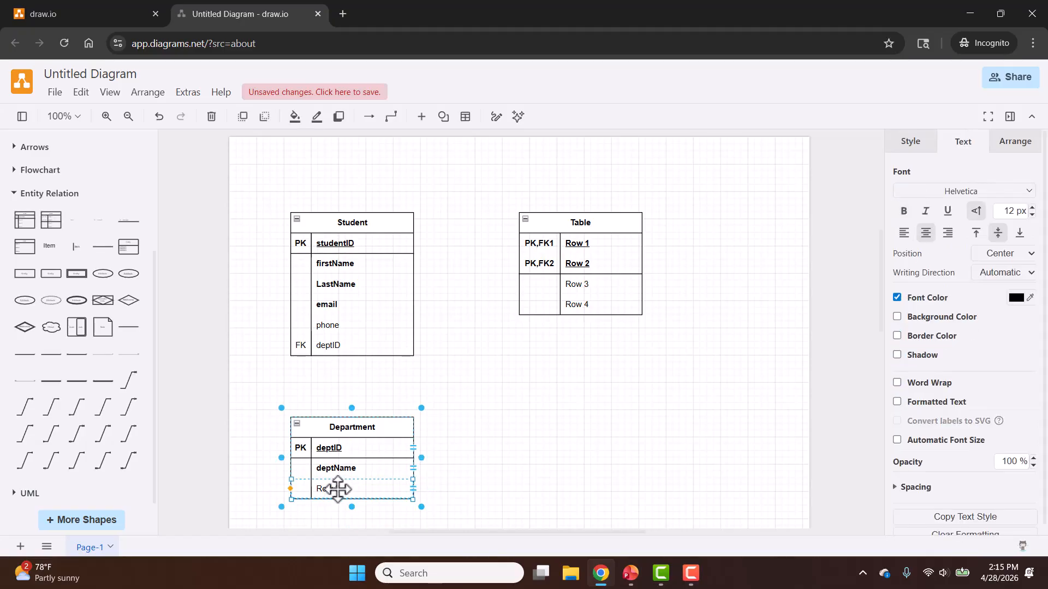
pyautogui.press('Delete')
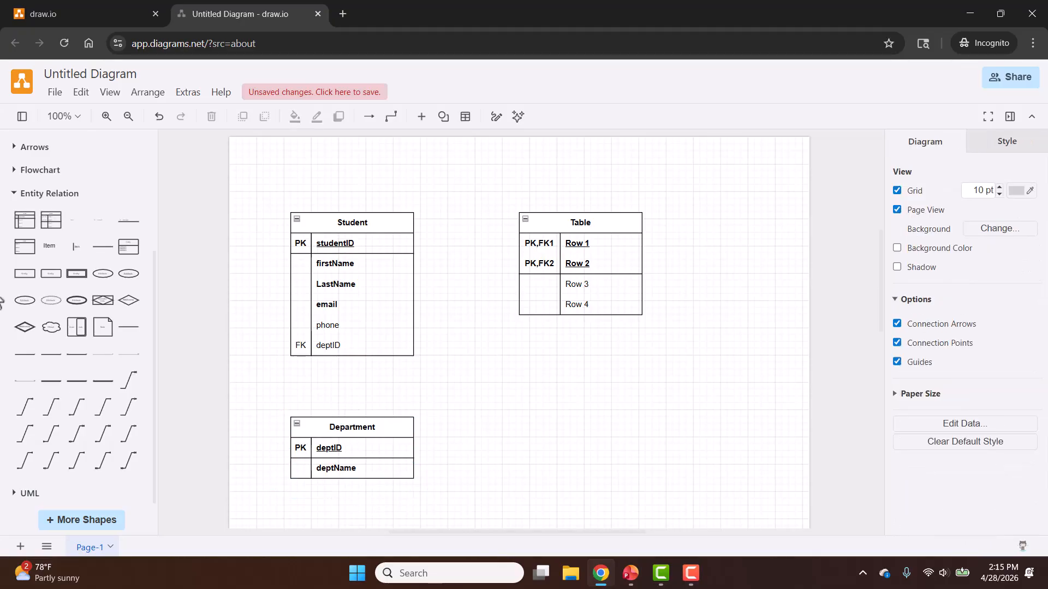
# Add a single-key table beside the two-key table, title it Course and name its primary key courseID
pyautogui.moveTo(77, 300)
pyautogui.moveTo(24, 220); pyautogui.dragTo(677, 216)
pyautogui.doubleClick(720, 222)
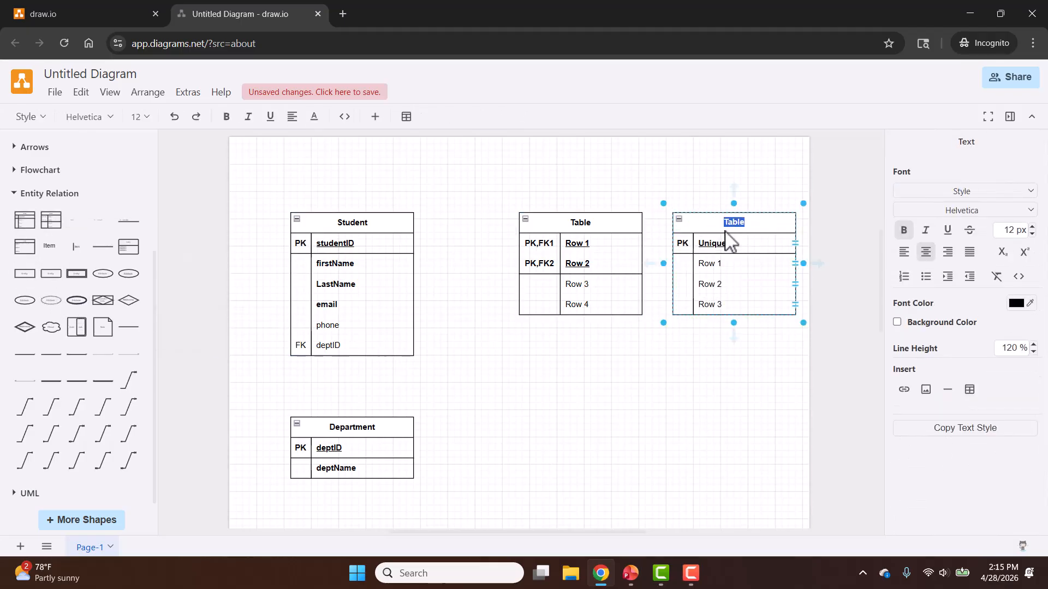
pyautogui.doubleClick(713, 244)
pyautogui.press('BackSpace')
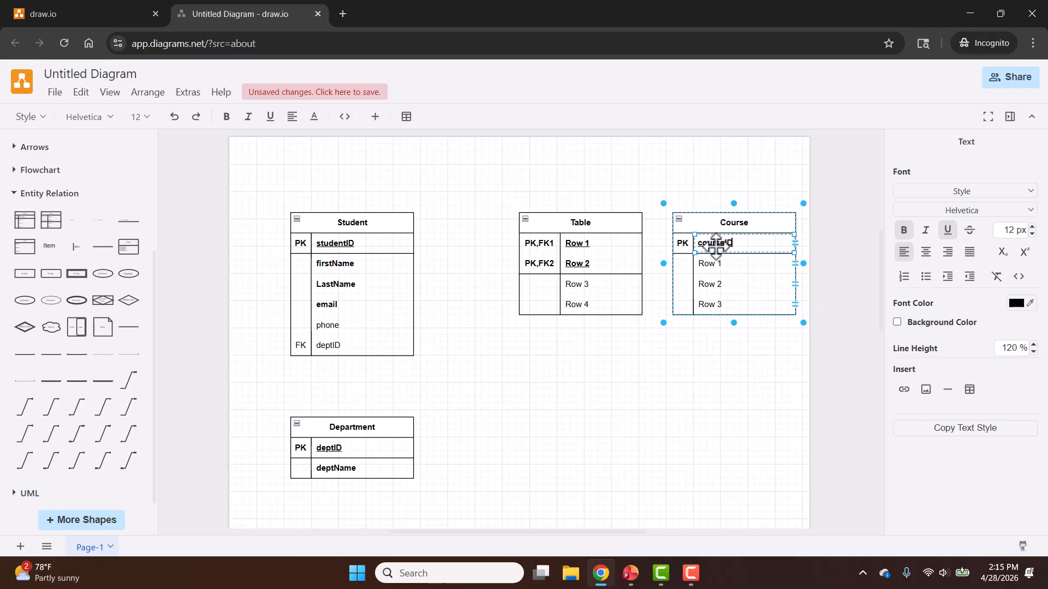
# Name the three non-key rows of the Course table courseTitle, creditHour and courseDescription
pyautogui.doubleClick(707, 265)
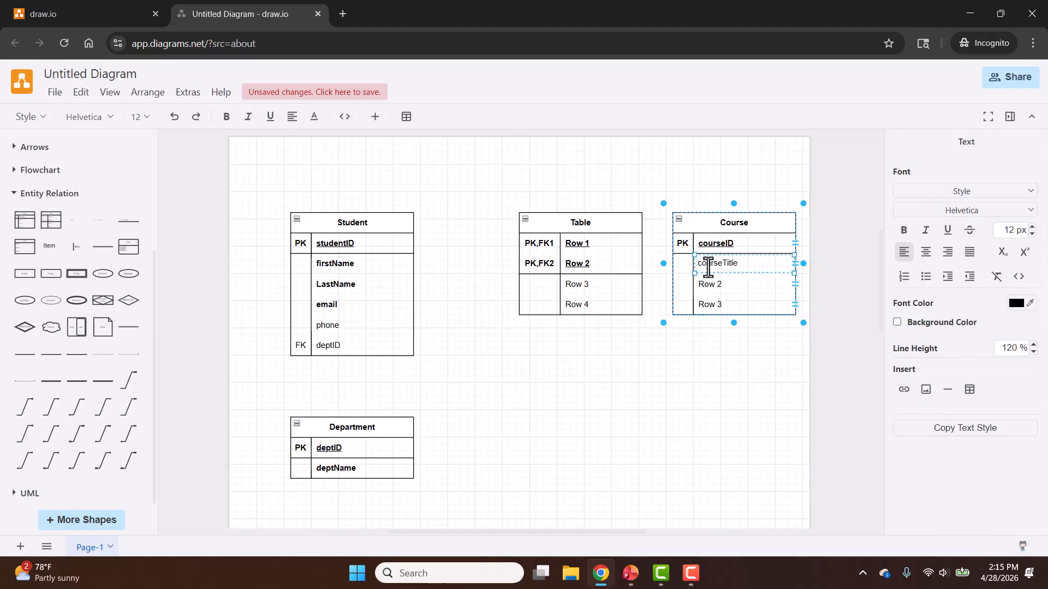
pyautogui.click(715, 285)
pyautogui.write('creditHour')
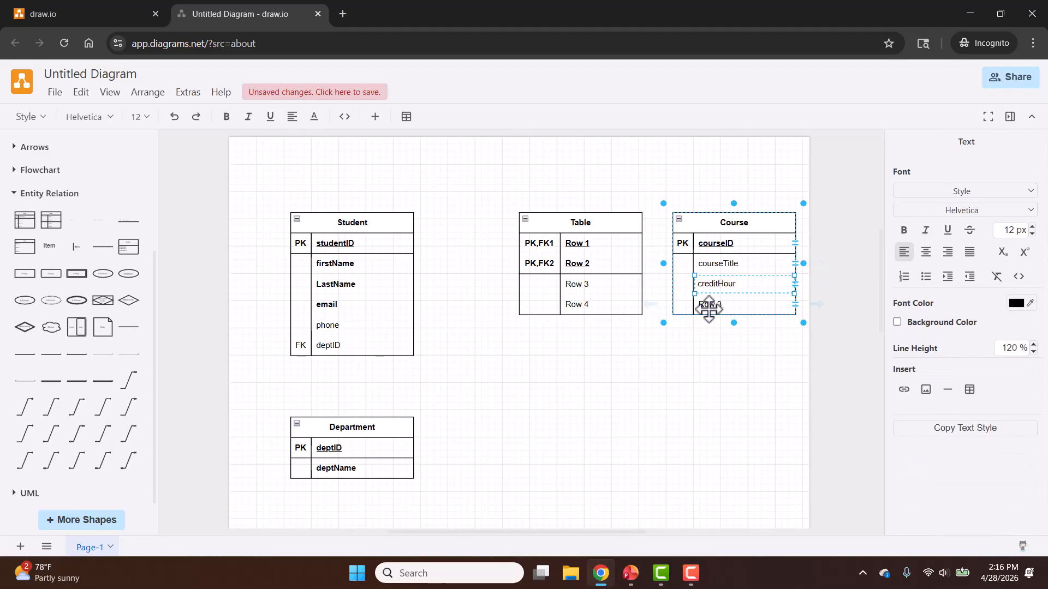
pyautogui.doubleClick(709, 305)
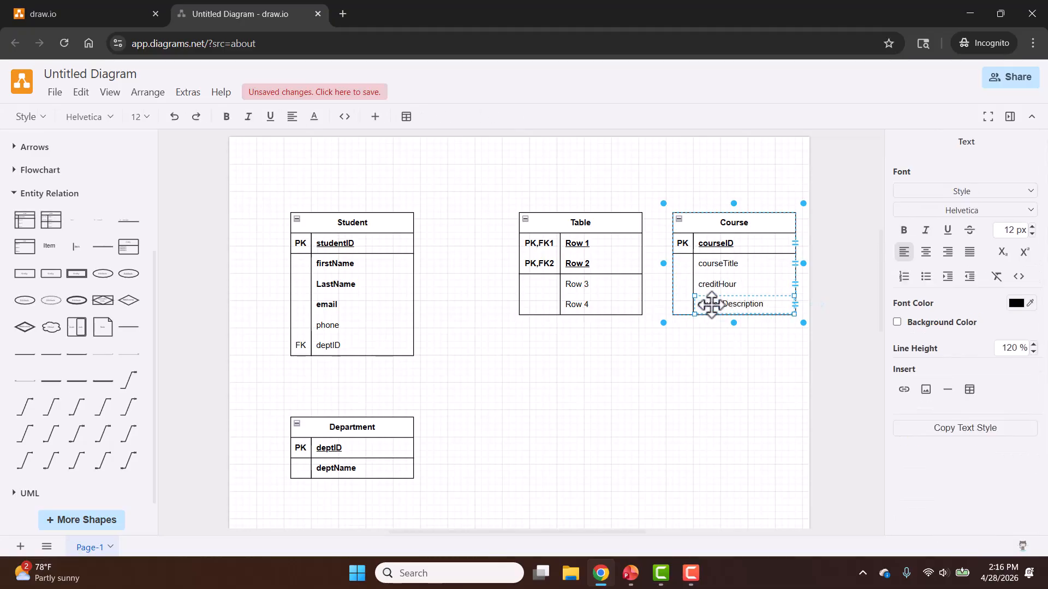
# Make the courseTitle and creditHour attributes of the Course table bold
pyautogui.click(715, 264)
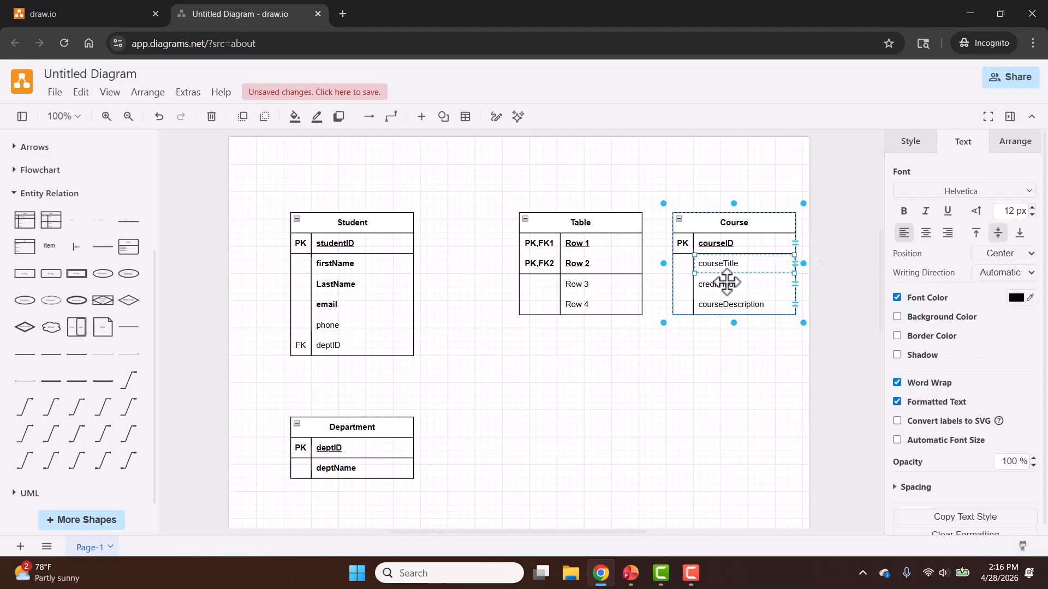
pyautogui.keyDown('ctrl'); pyautogui.click(728, 287); pyautogui.keyUp('ctrl')
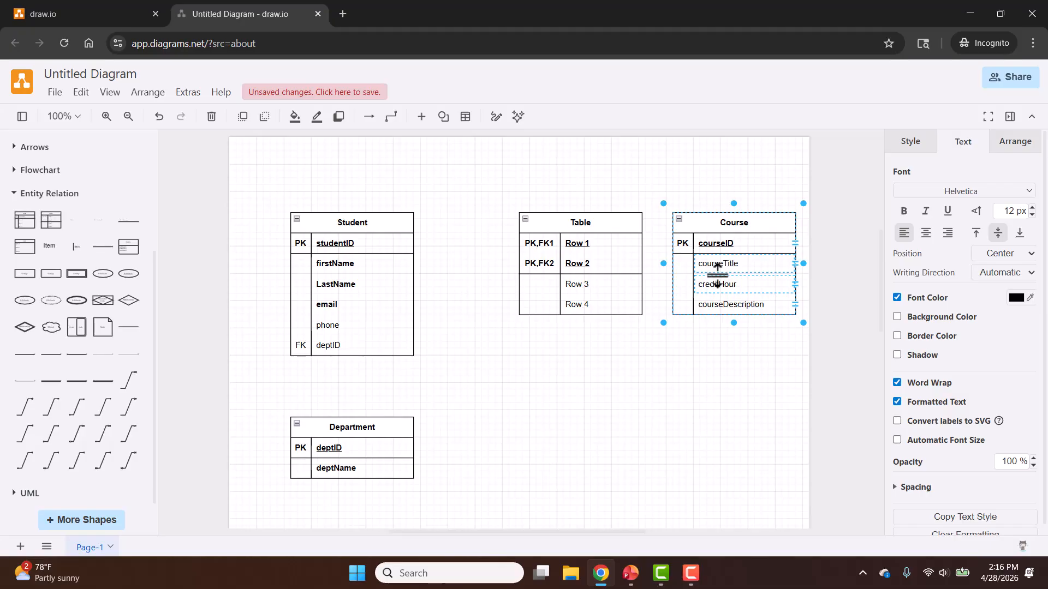
pyautogui.hotkey('ctrl', 'b')
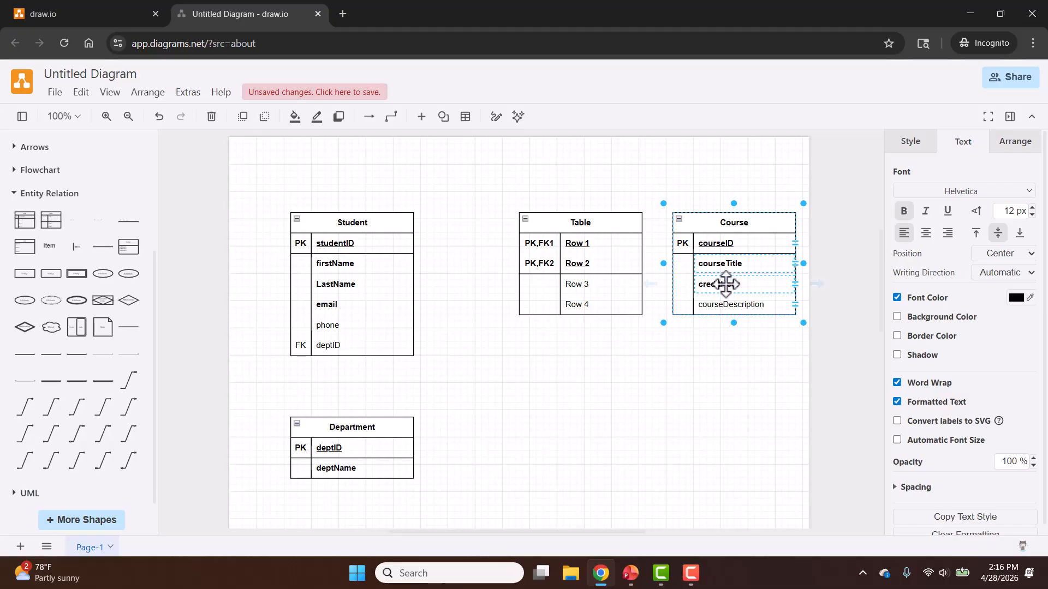
pyautogui.click(700, 372)
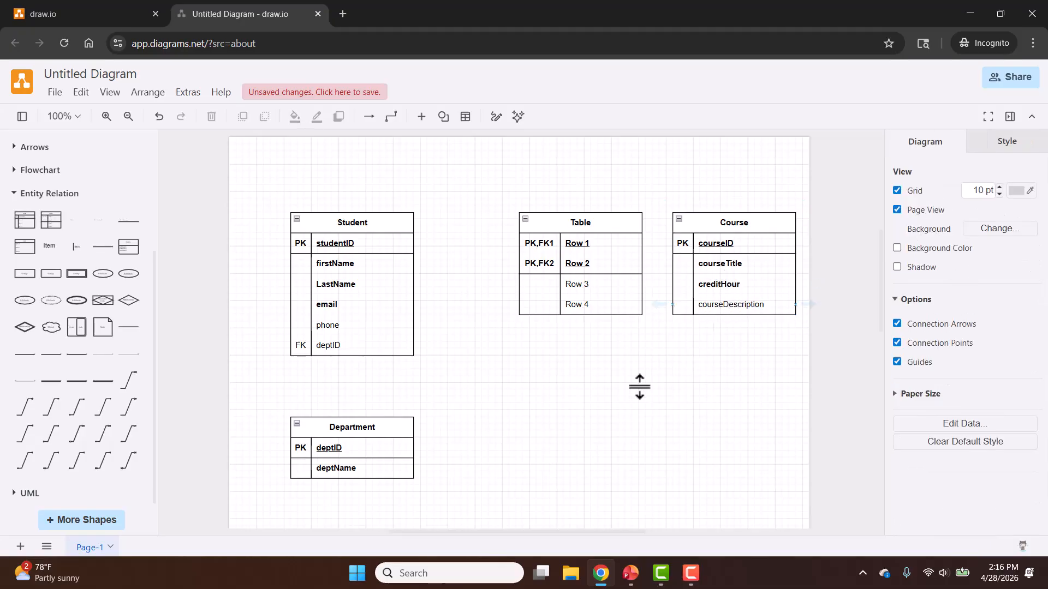
# Title the two-key table Enrollment, name its key rows studentID and courseID, and name Row 3 grade
pyautogui.doubleClick(580, 221)
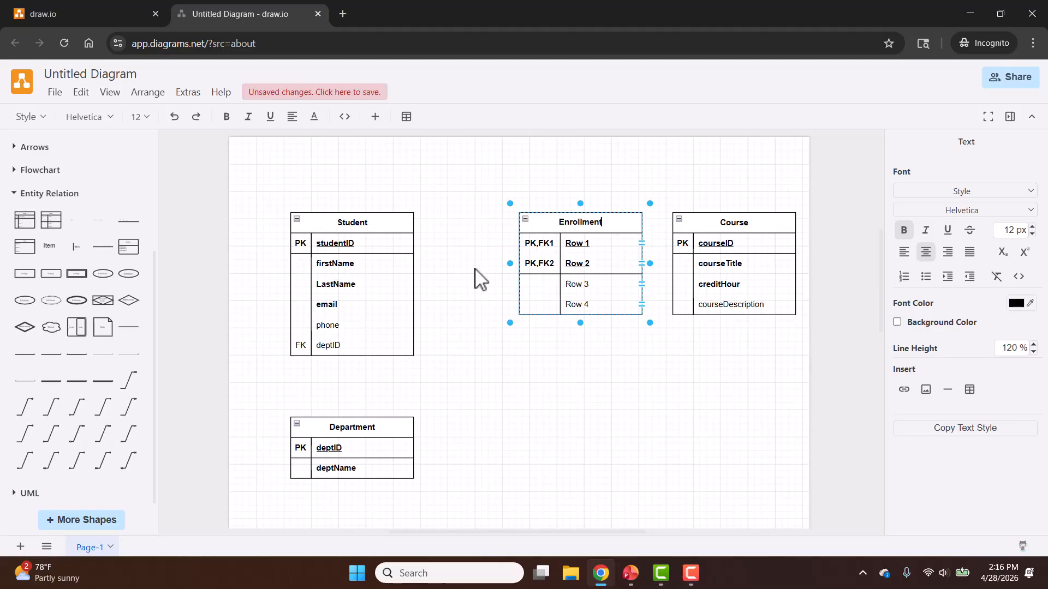
pyautogui.doubleClick(579, 243)
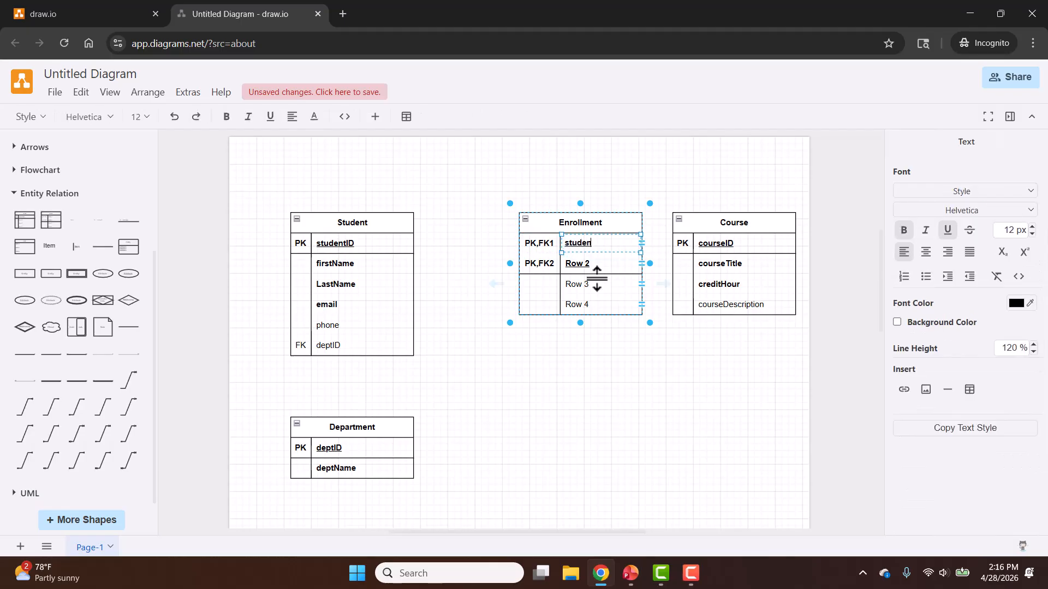
pyautogui.click(578, 263)
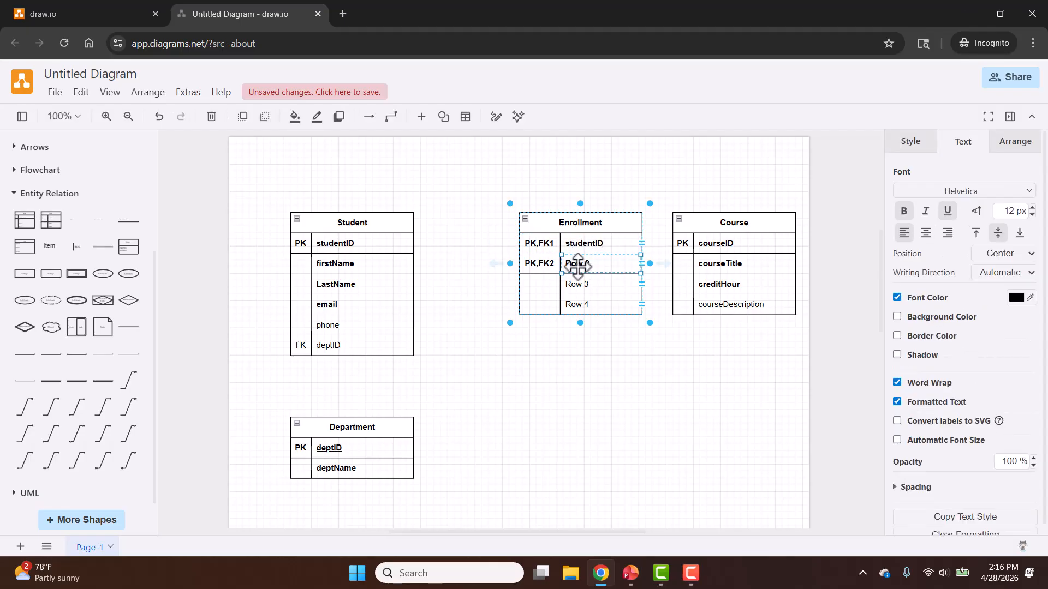
pyautogui.doubleClick(580, 263)
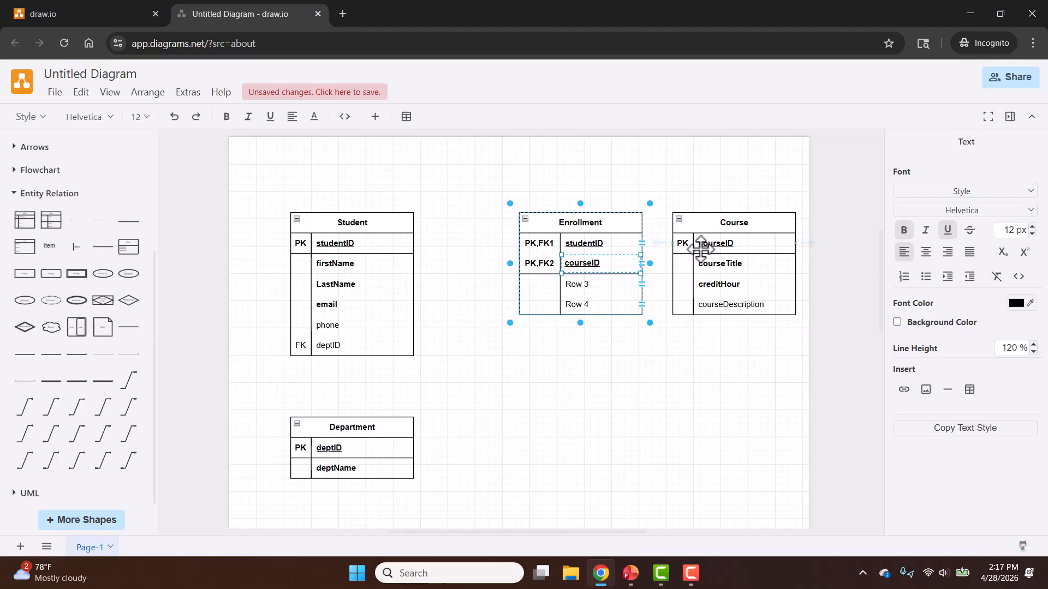
pyautogui.click(573, 282)
pyautogui.doubleClick(573, 282)
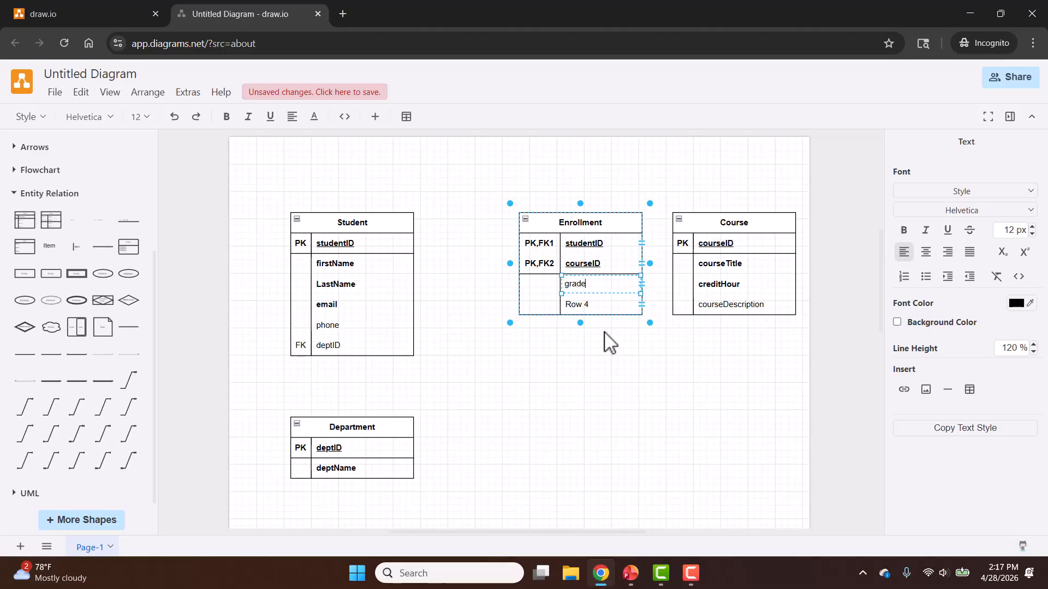
# Delete the unused Row 4 from the Enrollment table and move the table midway between Student and Course
pyautogui.click(582, 305)
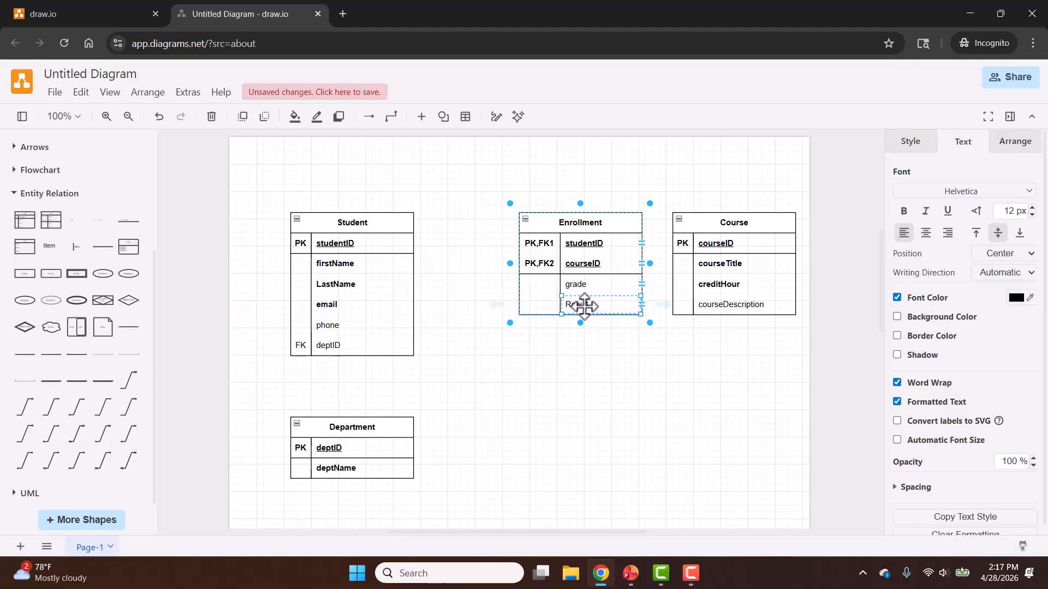
pyautogui.press('Delete')
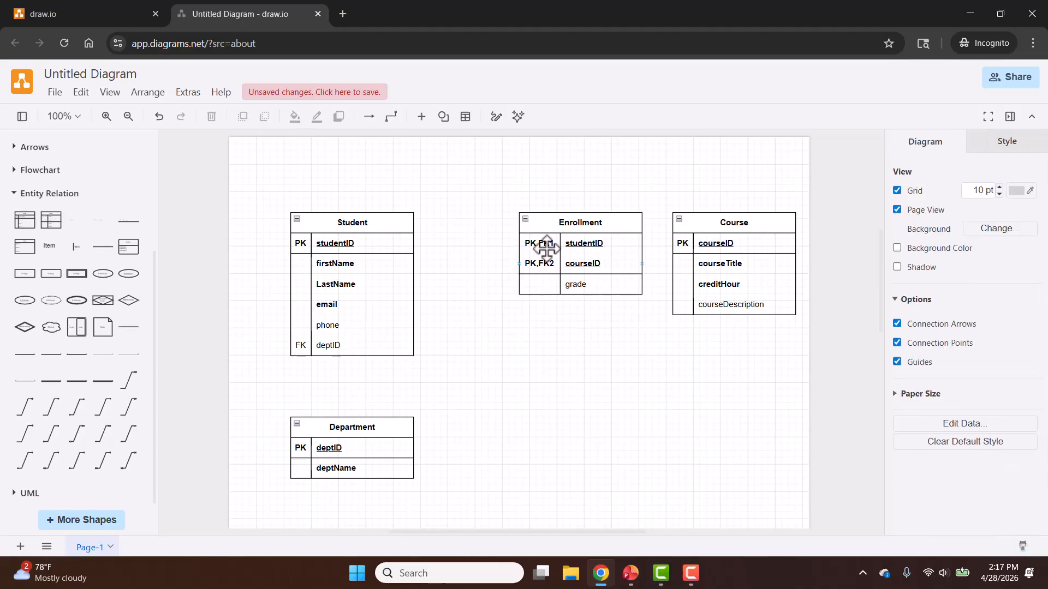
pyautogui.moveTo(554, 213); pyautogui.dragTo(519, 218)
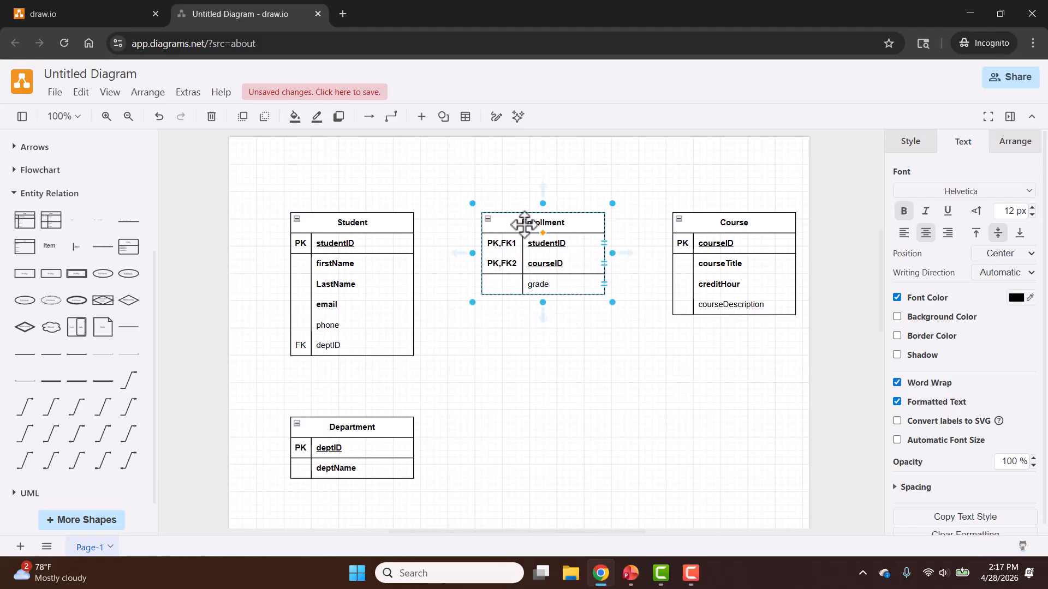
pyautogui.click(557, 375)
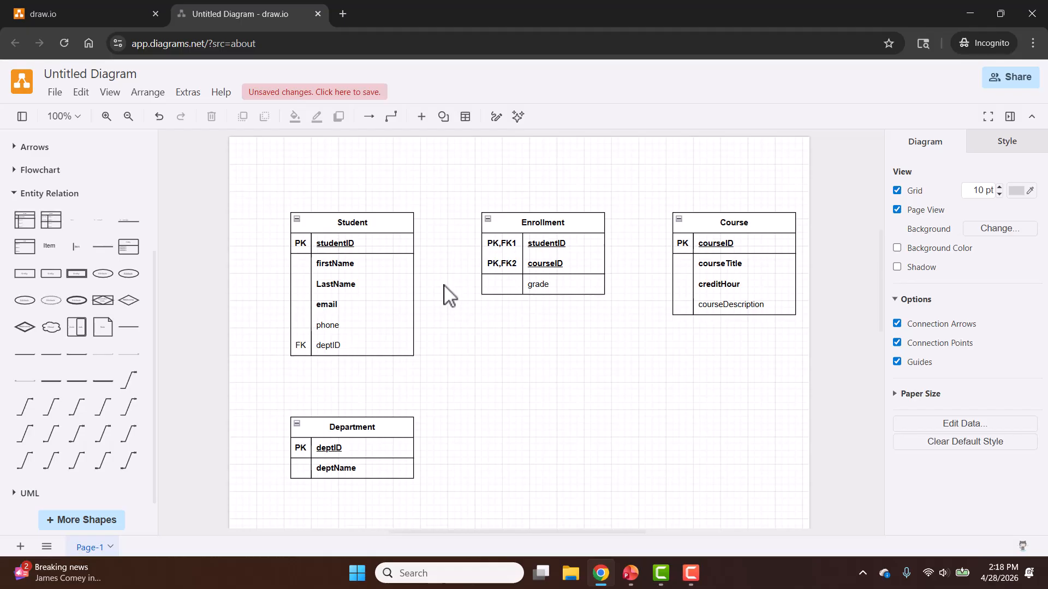
# Draw a connector from the studentID row of the Student table to the studentID row of the Enrollment table
pyautogui.click(413, 248)
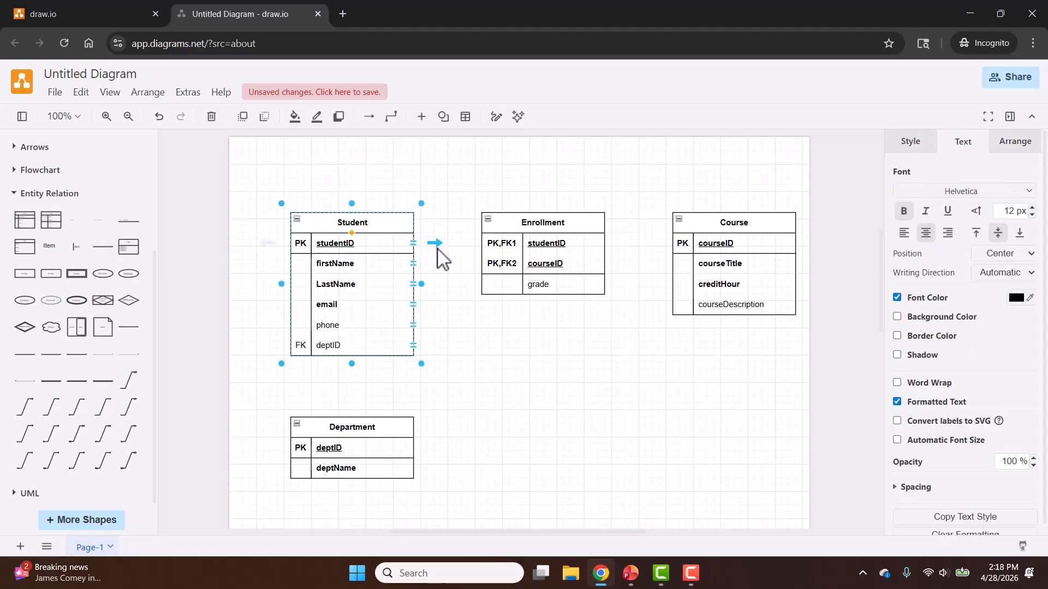
pyautogui.moveTo(439, 244); pyautogui.dragTo(493, 244)
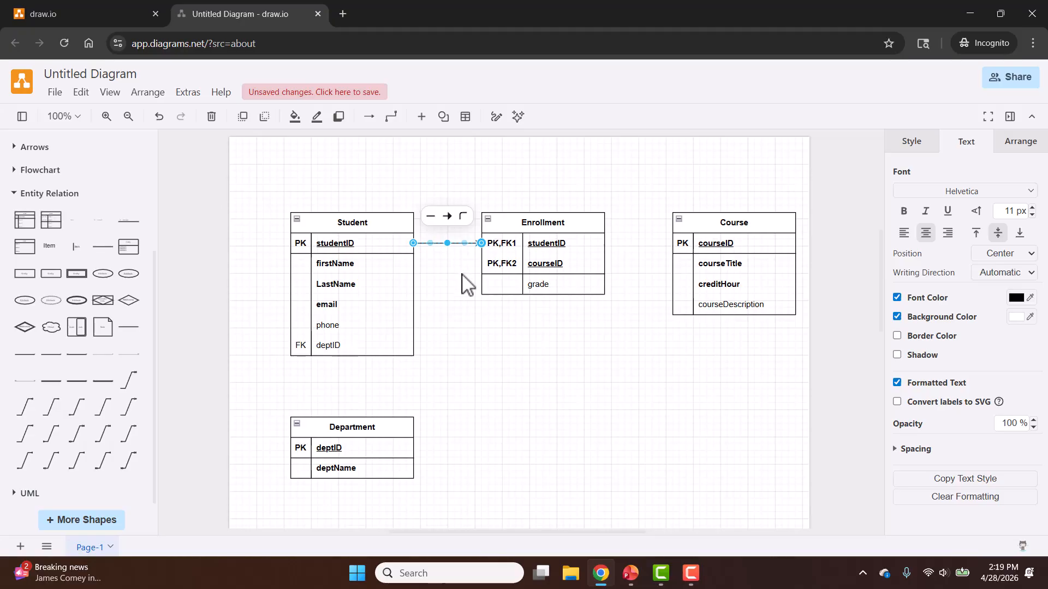
pyautogui.click(458, 282)
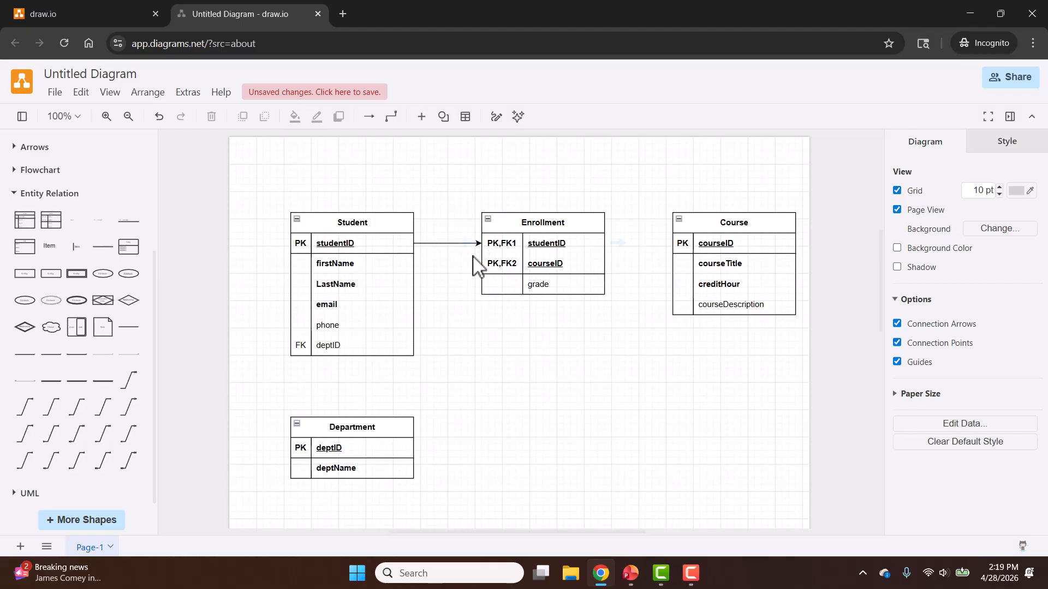
# Change the Enrollment end of the Student–Enrollment connector from an arrow to the one-or-many crow's foot symbol
pyautogui.click(447, 244)
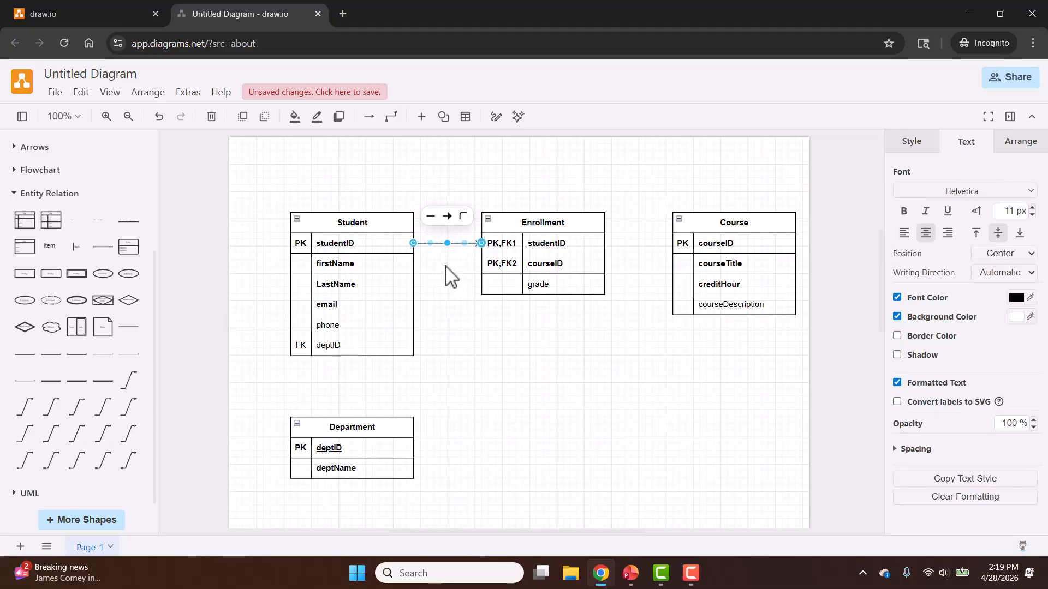
pyautogui.click(912, 143)
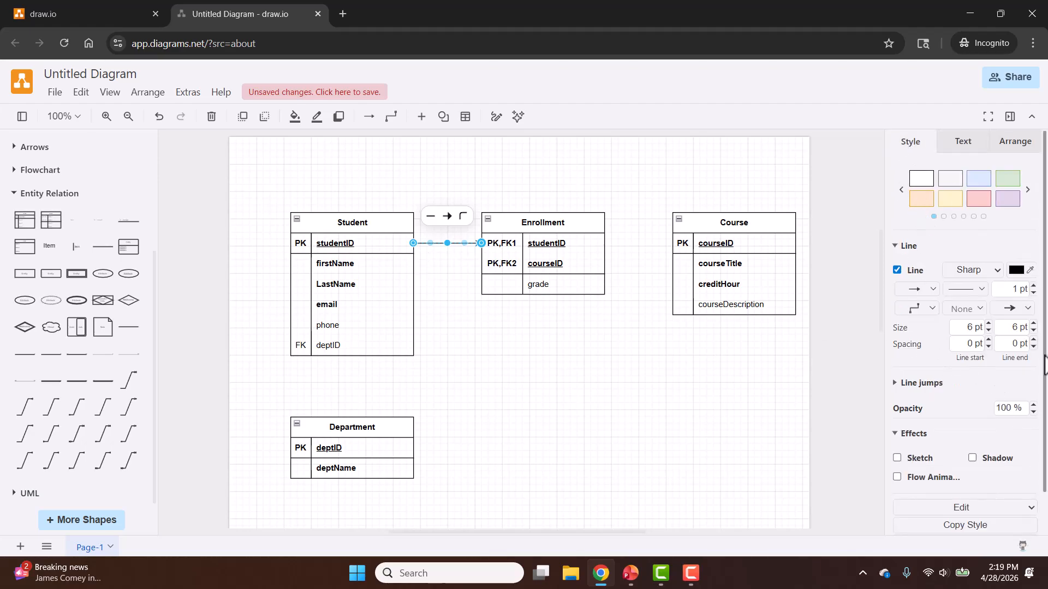
pyautogui.click(1011, 309)
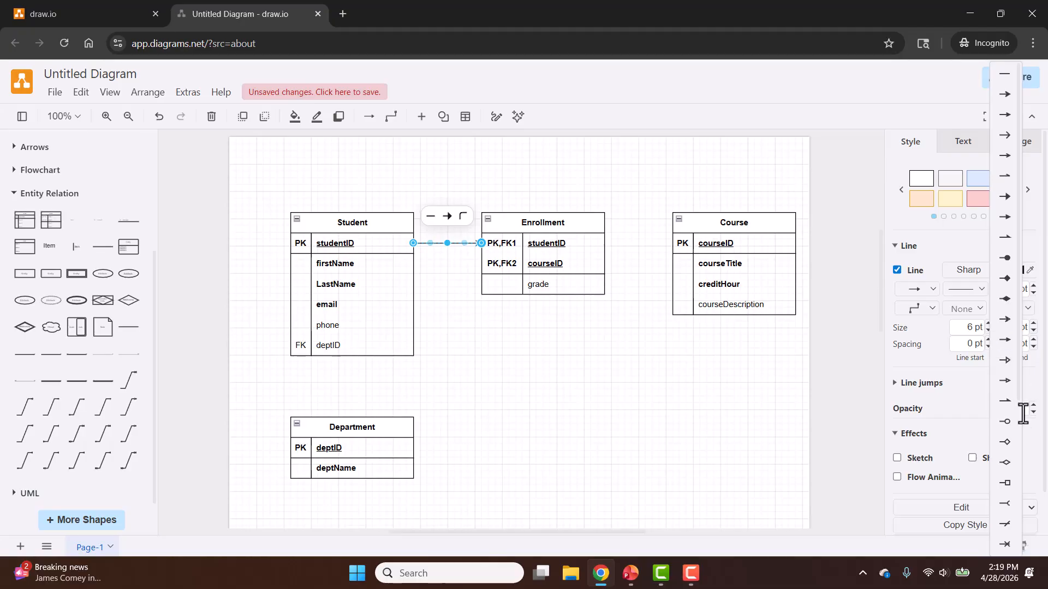
pyautogui.moveTo(1018, 384); pyautogui.dragTo(1022, 552)
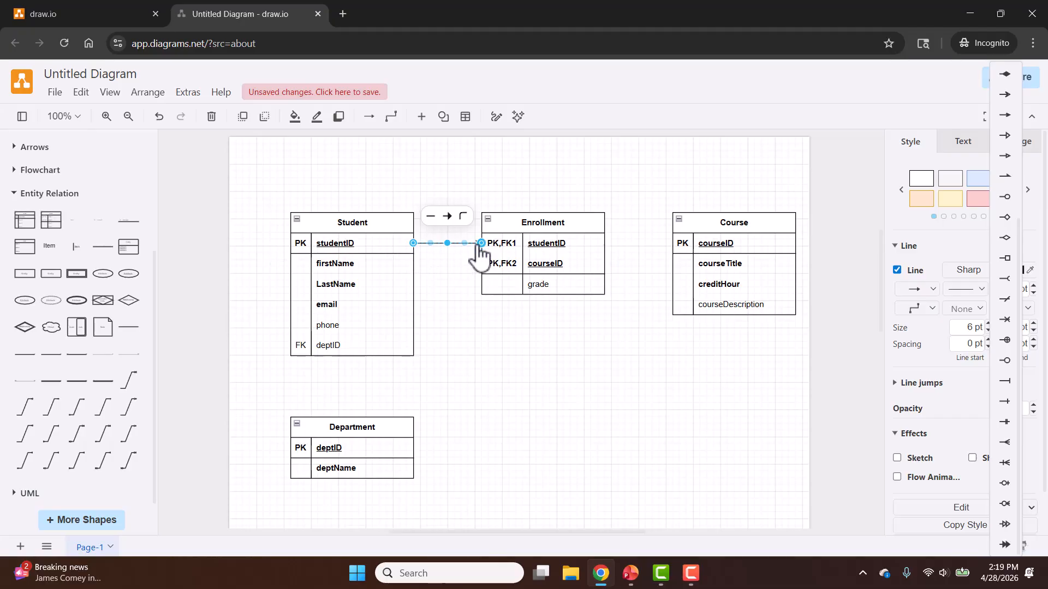
pyautogui.click(948, 311)
pyautogui.click(999, 281)
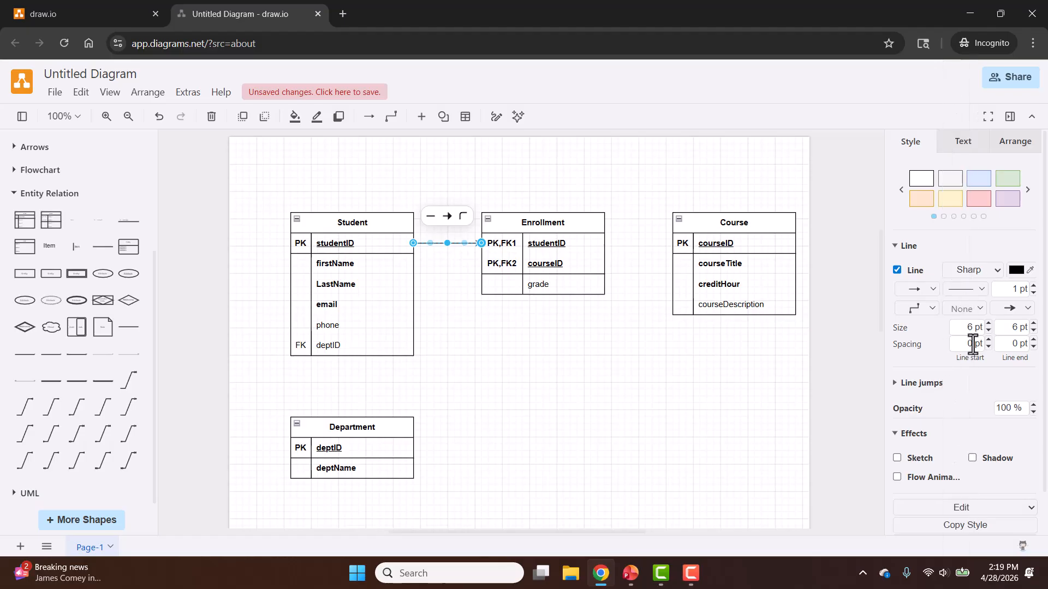
pyautogui.click(1029, 311)
pyautogui.scroll(-3, 1017, 444)
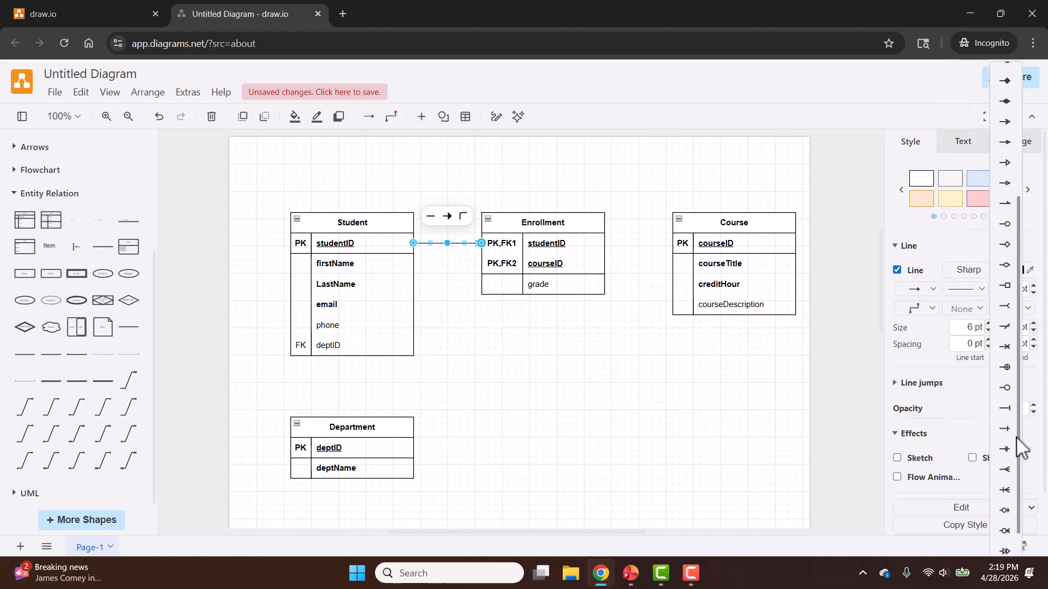
pyautogui.click(1007, 482)
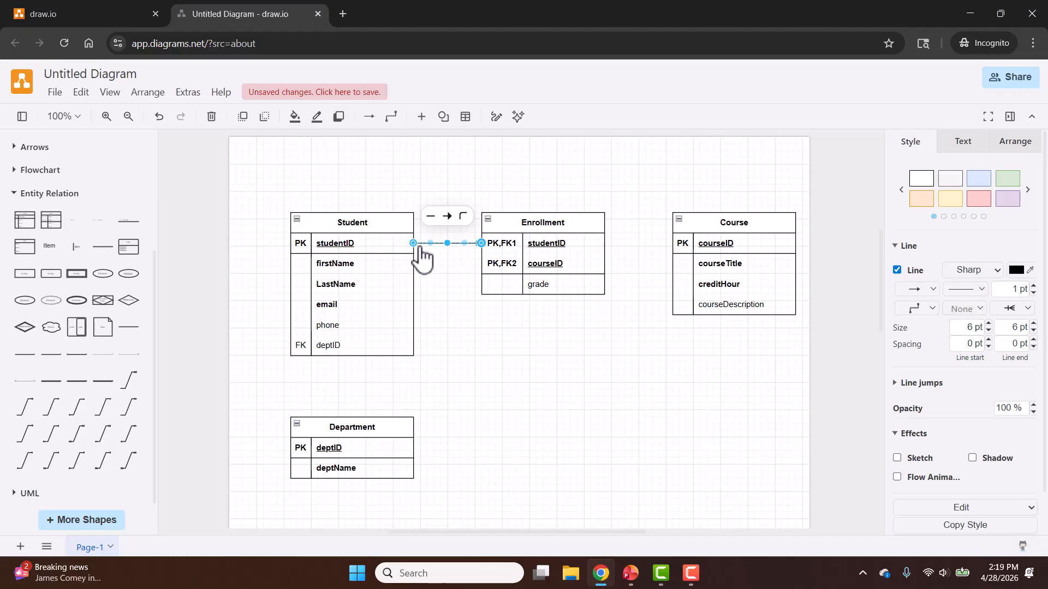
# Give the Student end of the Student–Enrollment connector the double-bar exactly-one symbol
pyautogui.click(974, 311)
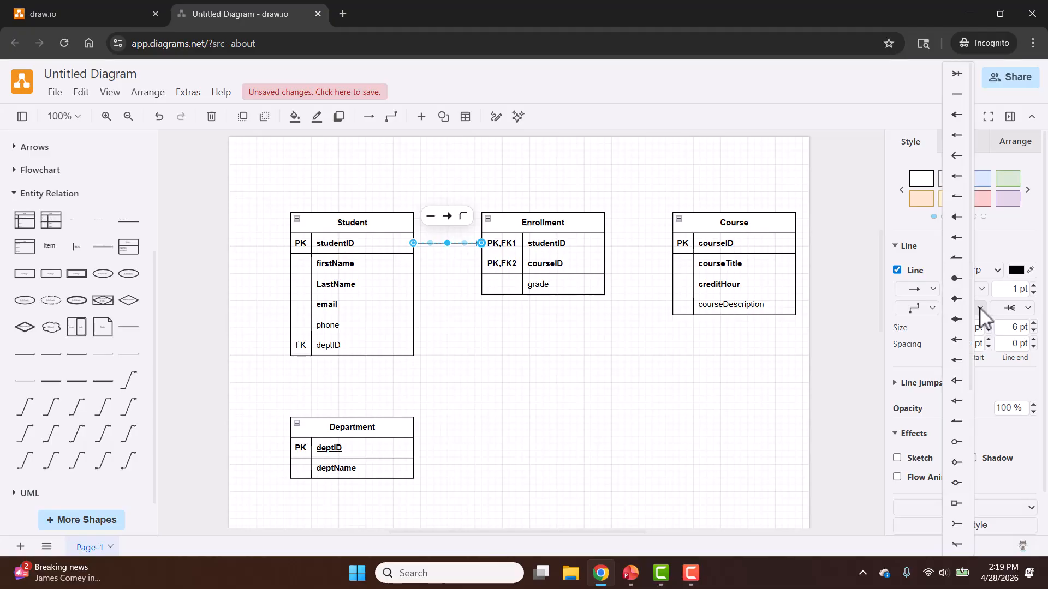
pyautogui.moveTo(972, 315); pyautogui.dragTo(976, 489)
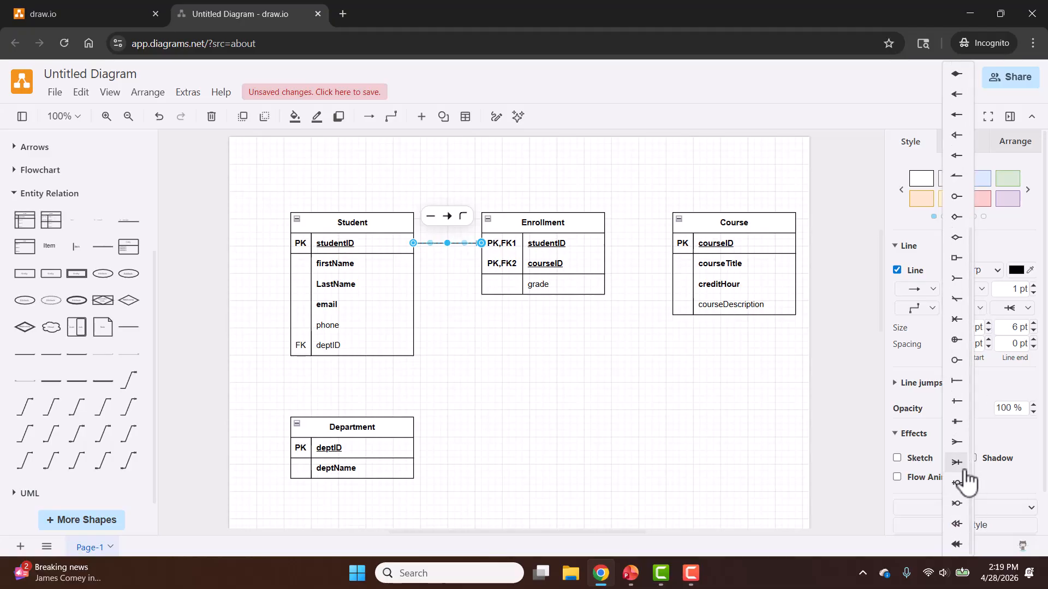
pyautogui.click(959, 423)
pyautogui.click(510, 392)
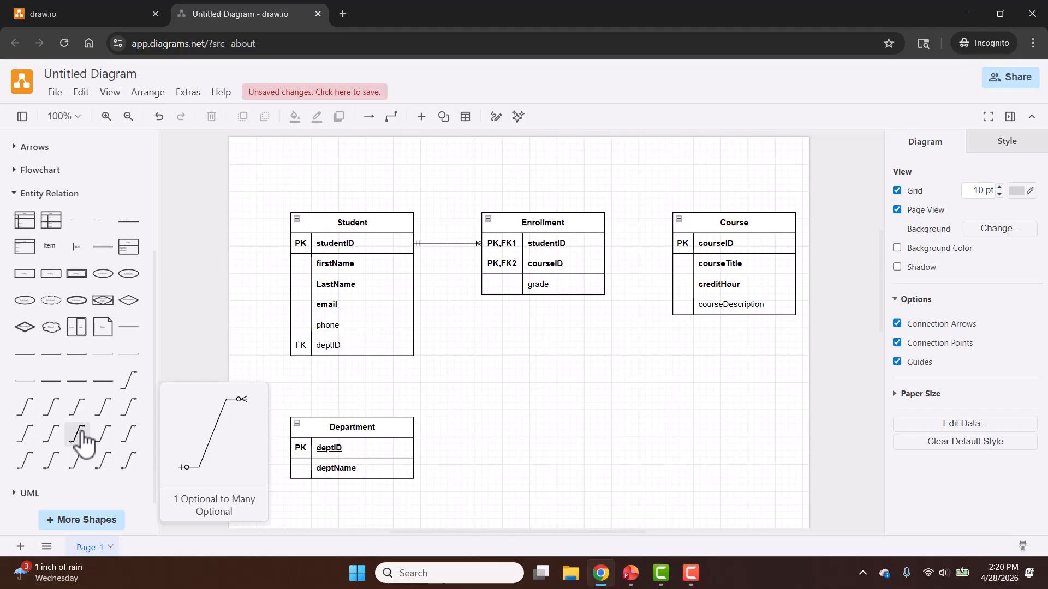
# Add a 1 Optional to Many Optional connector from the courseID row of Enrollment to the courseID row of Course
pyautogui.moveTo(82, 434); pyautogui.dragTo(550, 356)
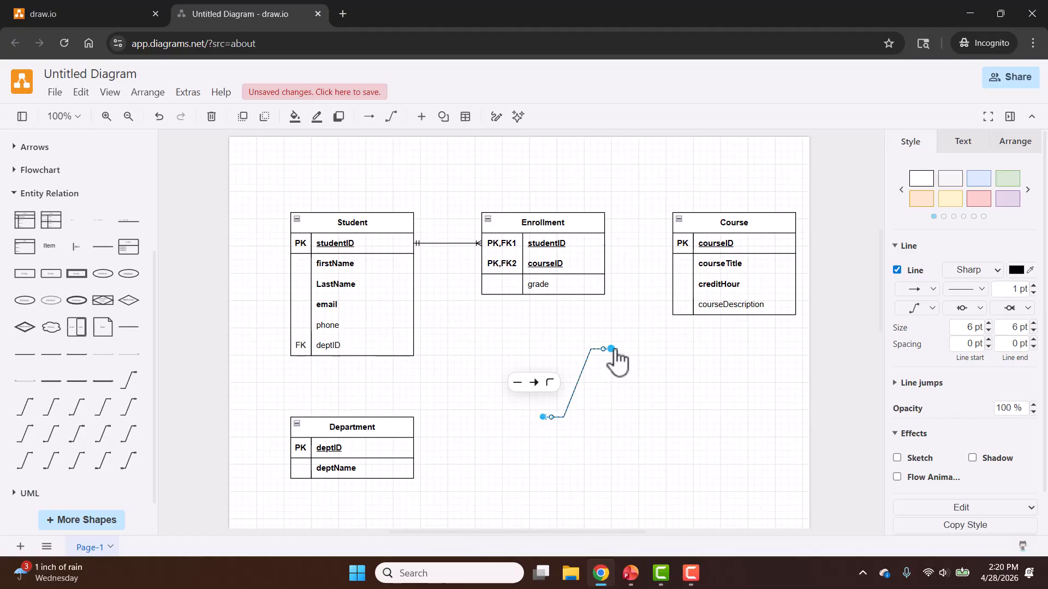
pyautogui.moveTo(613, 350); pyautogui.dragTo(673, 245)
pyautogui.moveTo(544, 418); pyautogui.dragTo(605, 266)
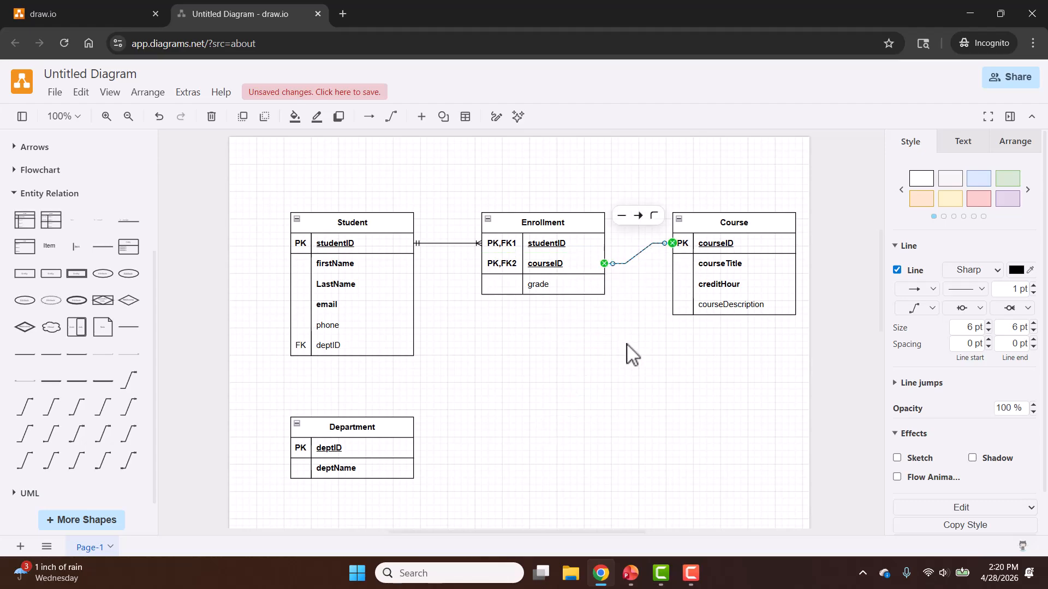
pyautogui.click(632, 352)
# Set the Enrollment–Course connector to the double-bar exactly-one symbol at Course and the one-or-many crow's foot at Enrollment
pyautogui.click(635, 255)
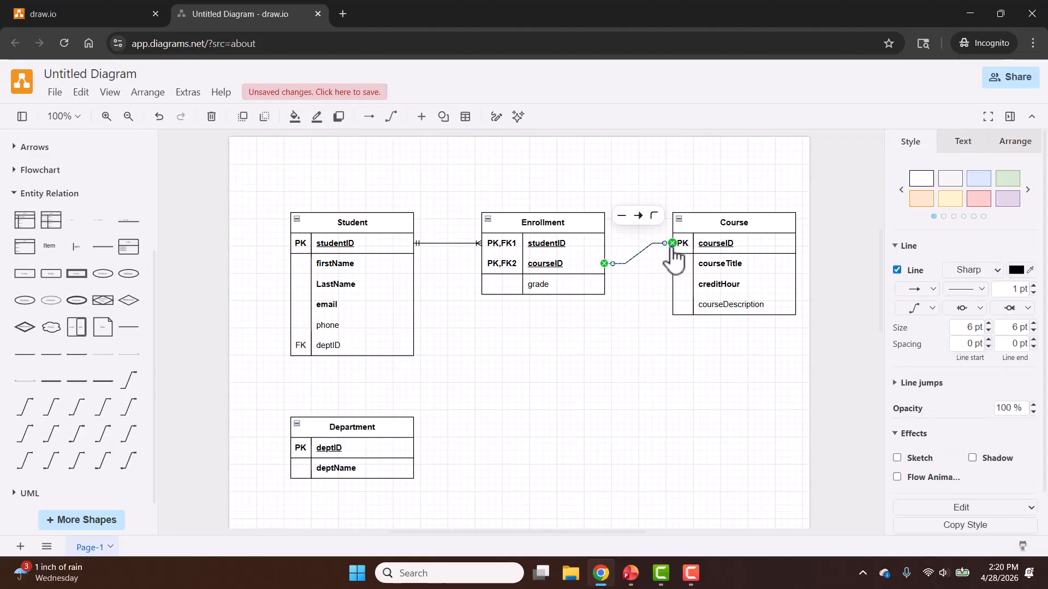
pyautogui.click(1027, 308)
pyautogui.moveTo(1021, 328); pyautogui.dragTo(1021, 477)
pyautogui.click(1007, 425)
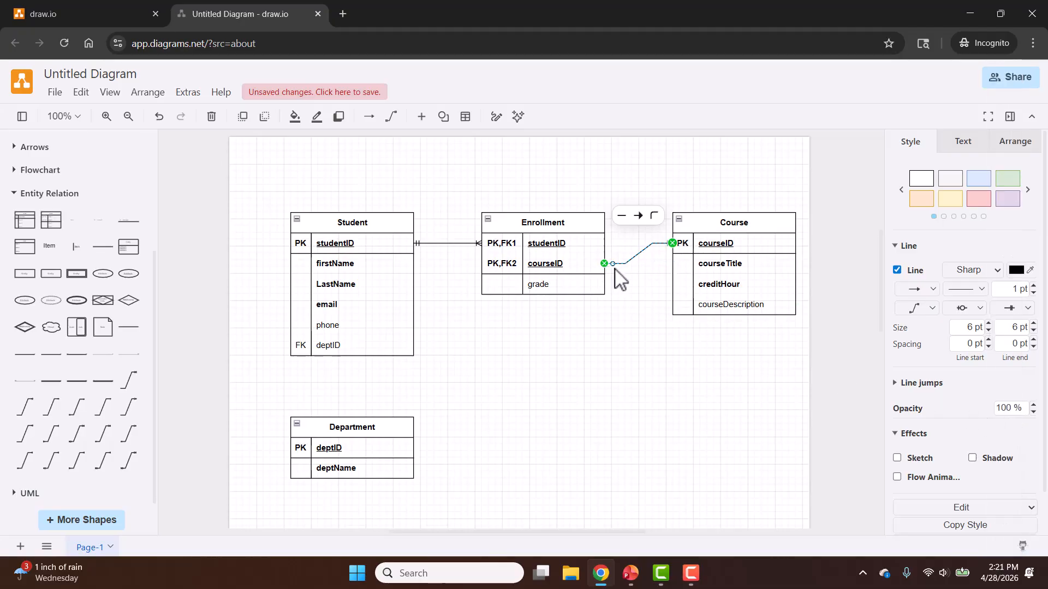
pyautogui.click(976, 308)
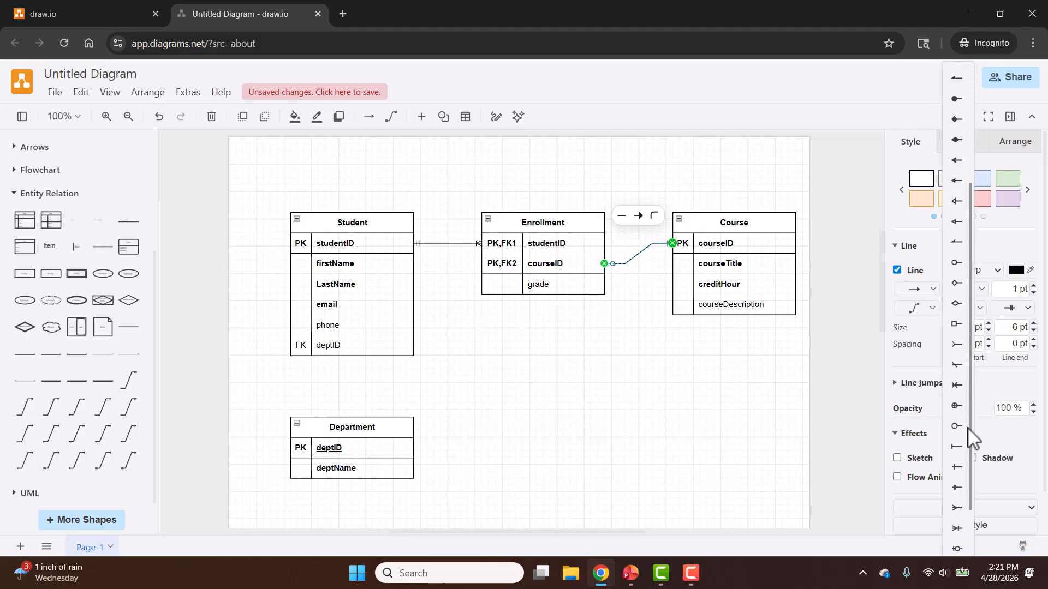
pyautogui.click(565, 351)
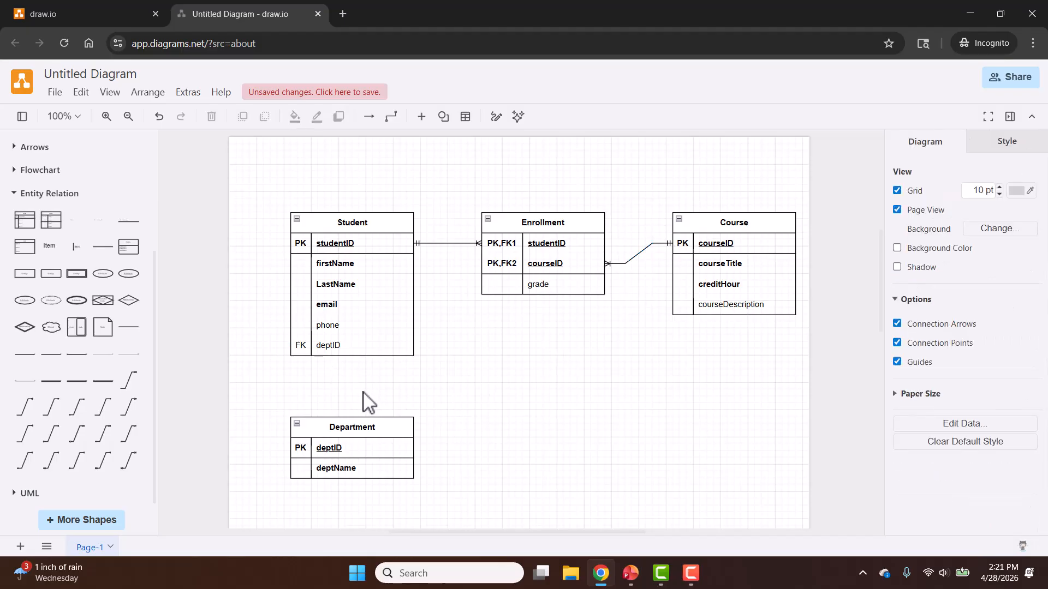
# Draw a vertical connector from the lower edge of the Student table to the upper edge of the Department table
pyautogui.click(352, 347)
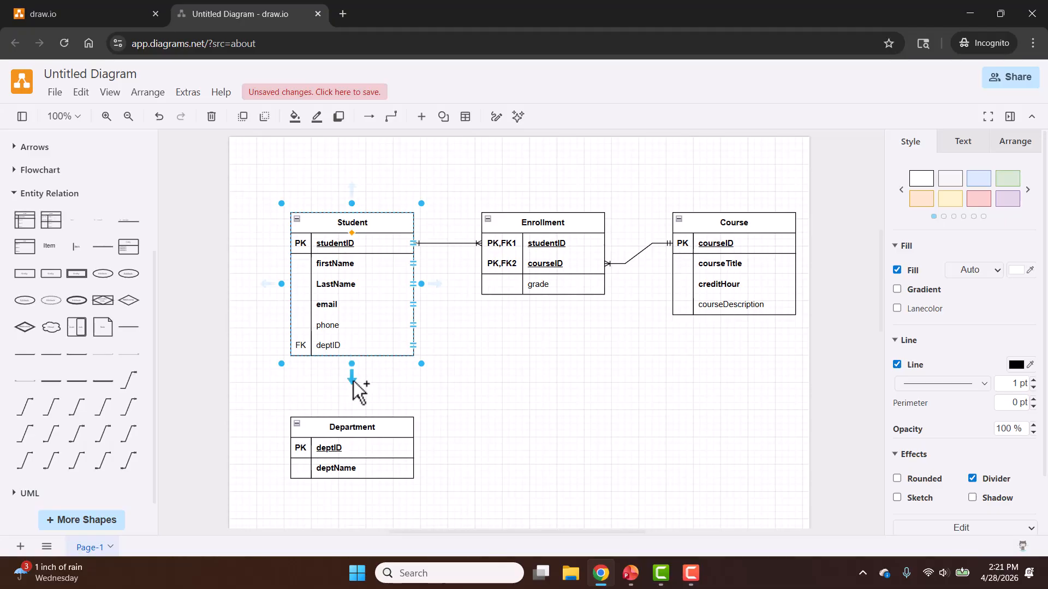
pyautogui.moveTo(355, 390); pyautogui.dragTo(355, 418)
pyautogui.click(384, 404)
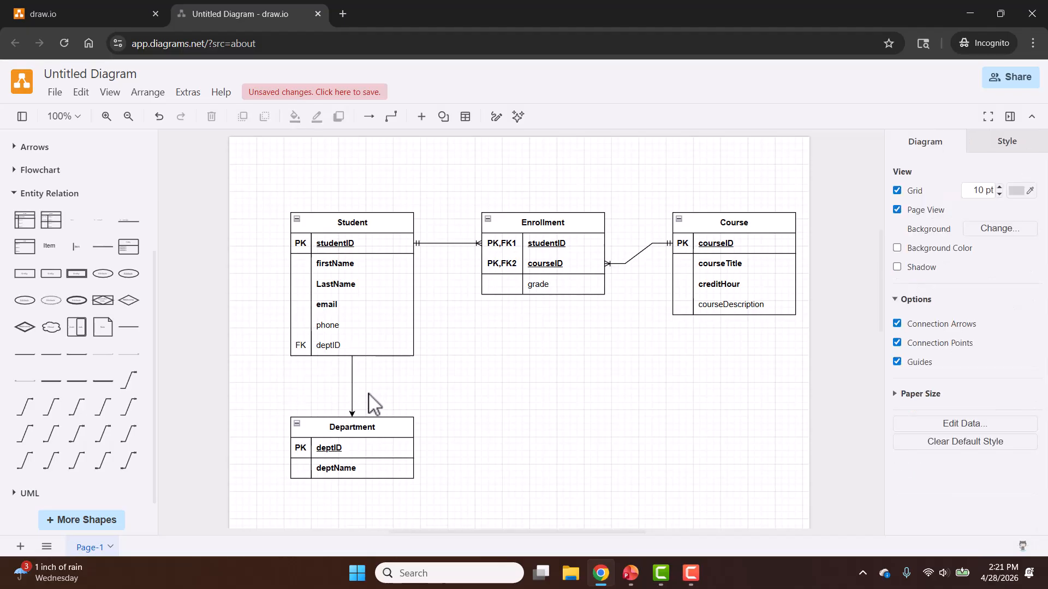
# Change the Department end of the Student–Department connector to the zero-or-one symbol with a circle and bar
pyautogui.click(352, 395)
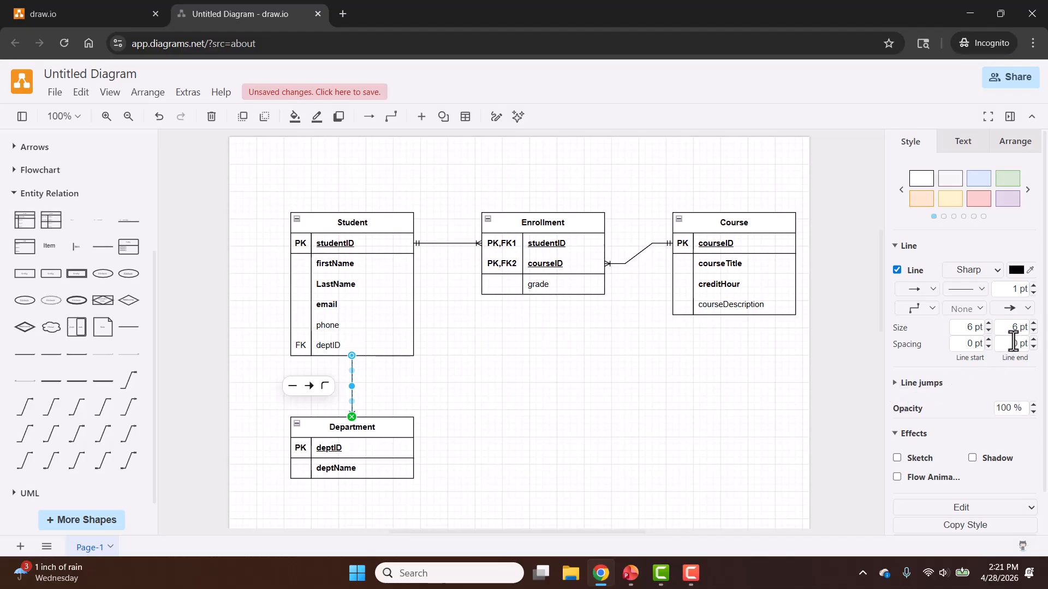
pyautogui.click(1014, 309)
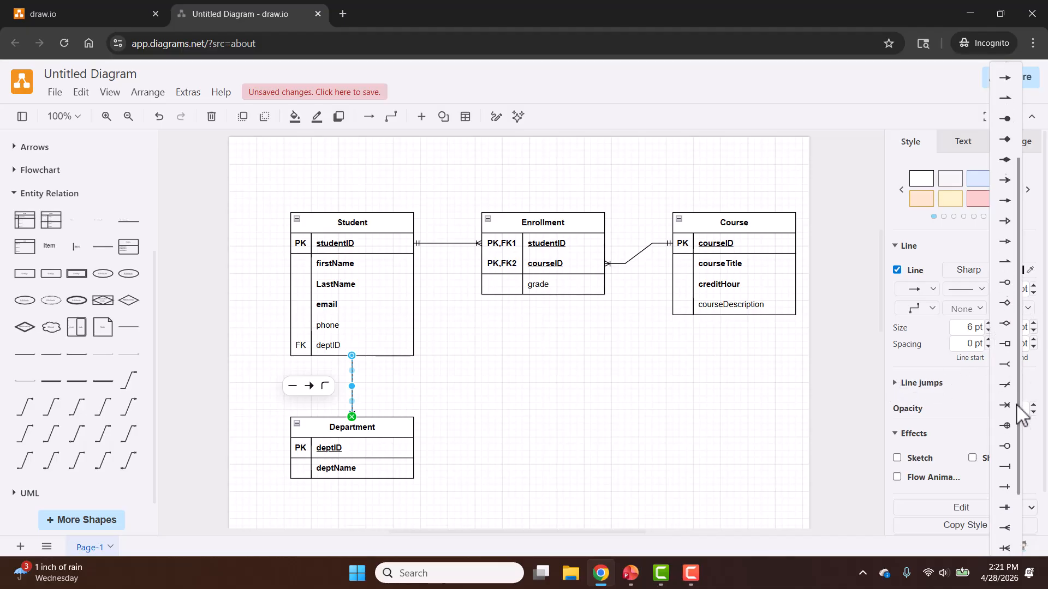
pyautogui.scroll(-2, 1011, 445)
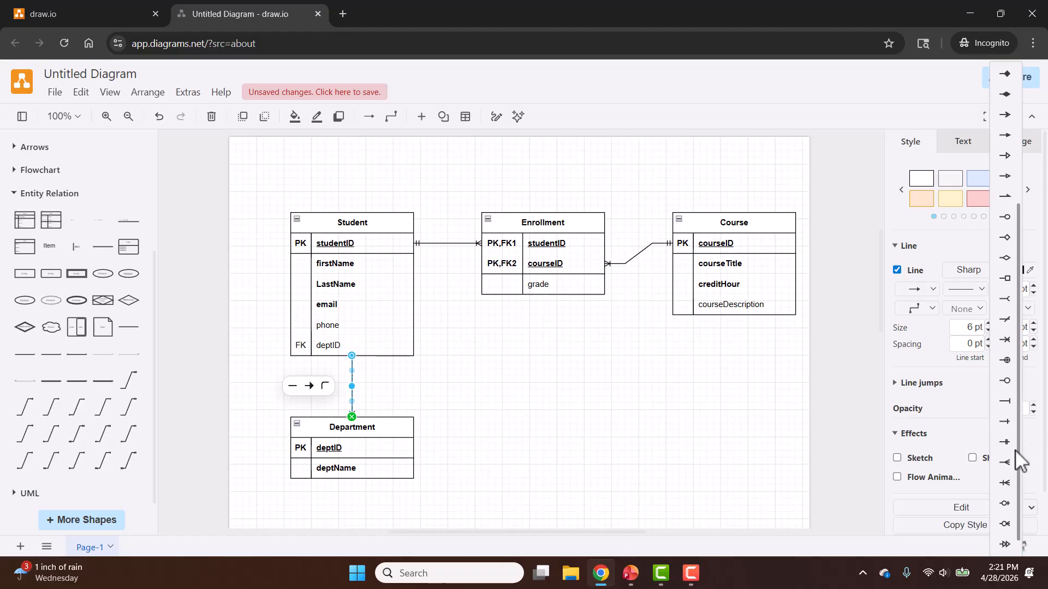
pyautogui.click(1005, 504)
pyautogui.click(483, 439)
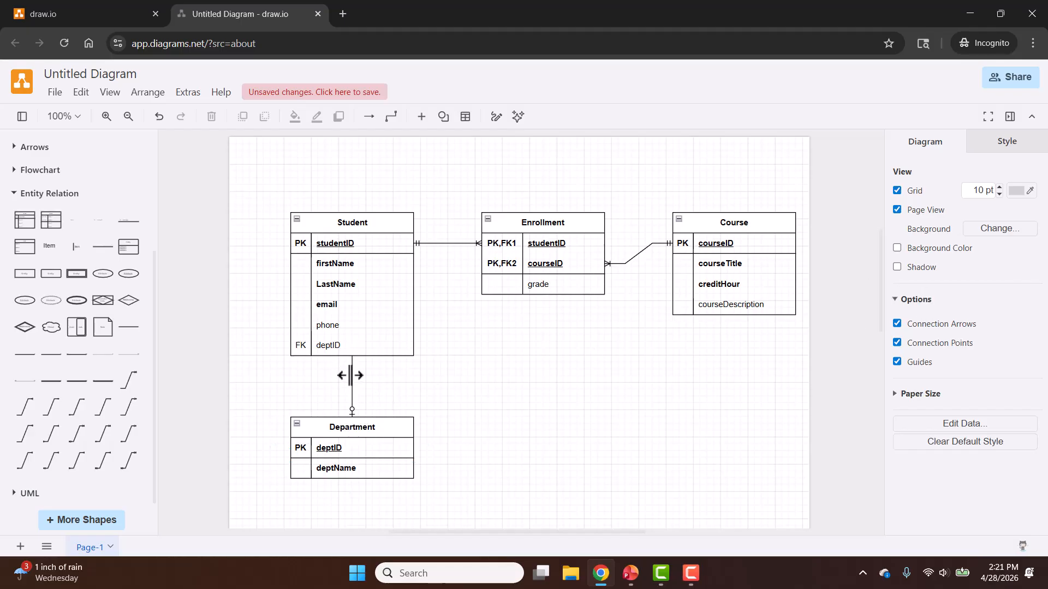
# Give the Student end of the Student–Department connector the zero-or-many symbol with a circle and crow's foot
pyautogui.click(353, 376)
pyautogui.click(980, 309)
pyautogui.scroll(-5, 969, 466)
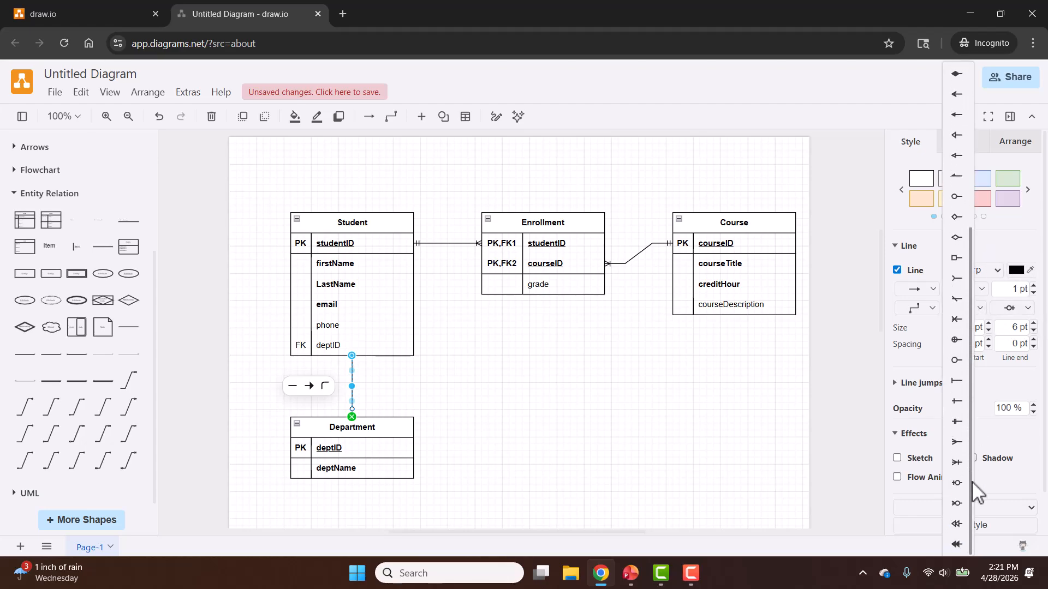
pyautogui.click(957, 505)
pyautogui.click(474, 409)
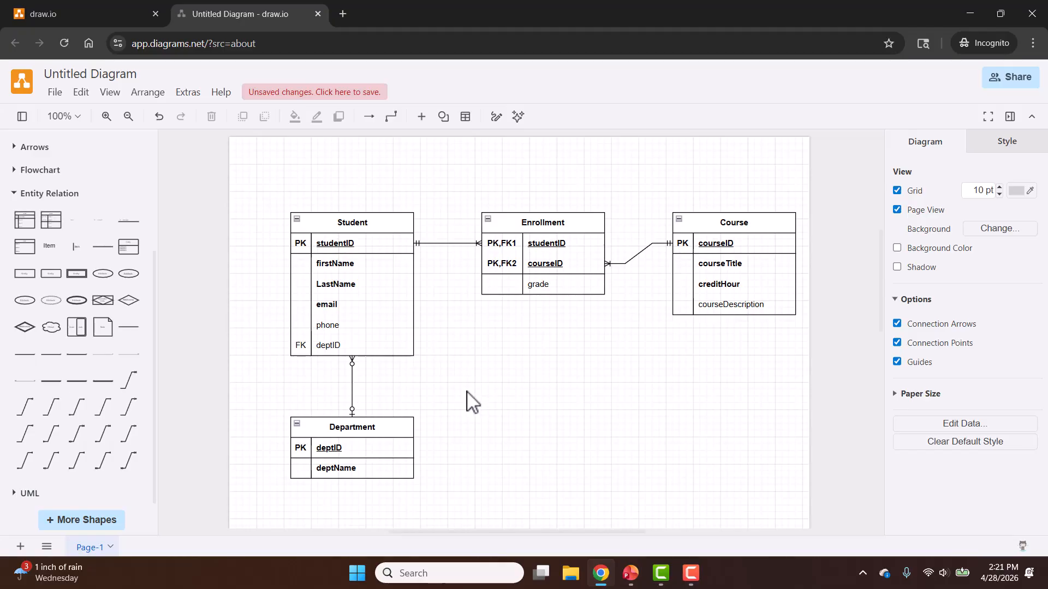